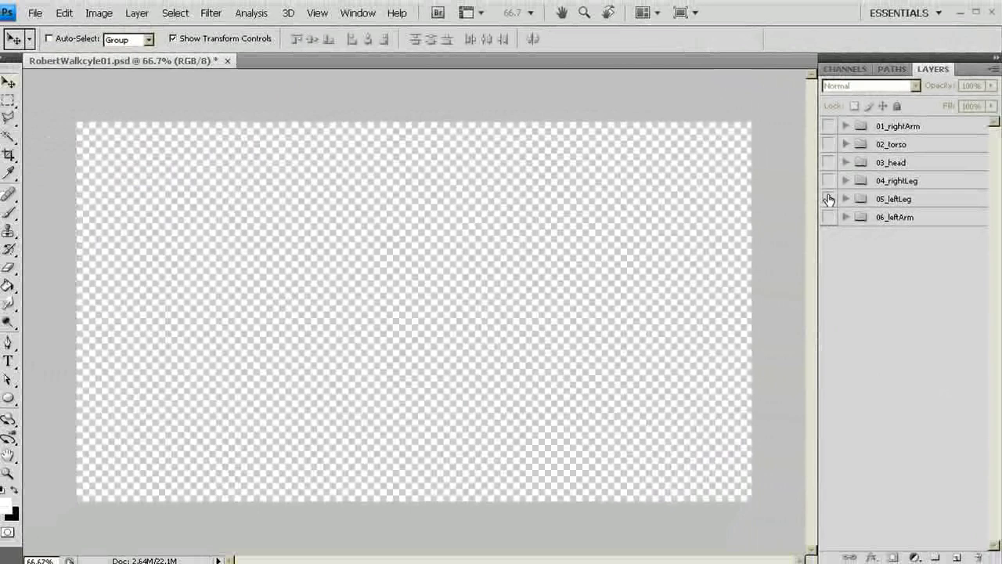
Step: Make all six body-part groups visible in the Photoshop Layers panel
{"action": "left_click", "coordinate": [744, 224]}
{"action": "left_click", "coordinate": [744, 252]}
{"action": "left_click", "coordinate": [829, 180]}
{"action": "left_click", "coordinate": [829, 162]}
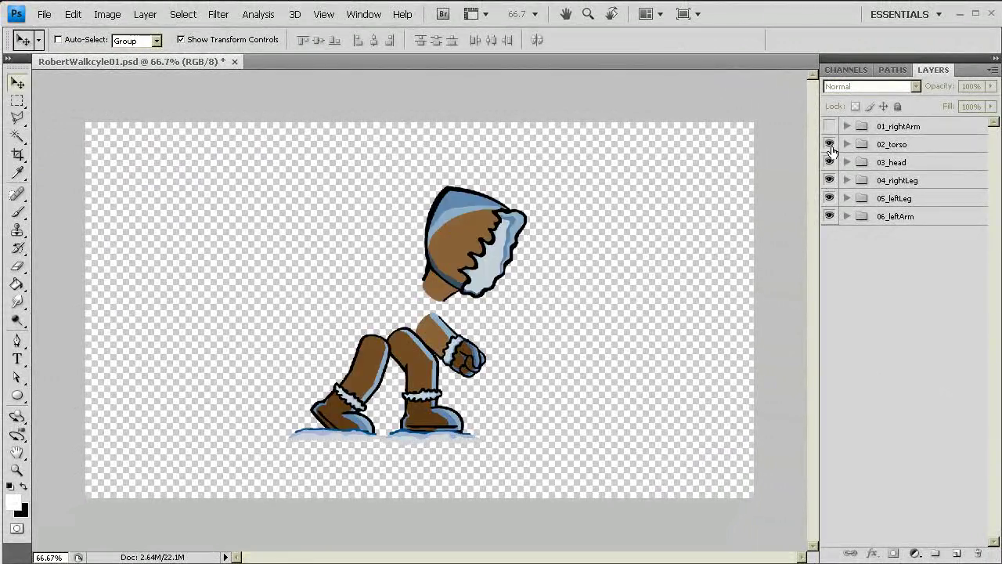
{"action": "left_click", "coordinate": [829, 145]}
{"action": "left_click", "coordinate": [830, 126]}
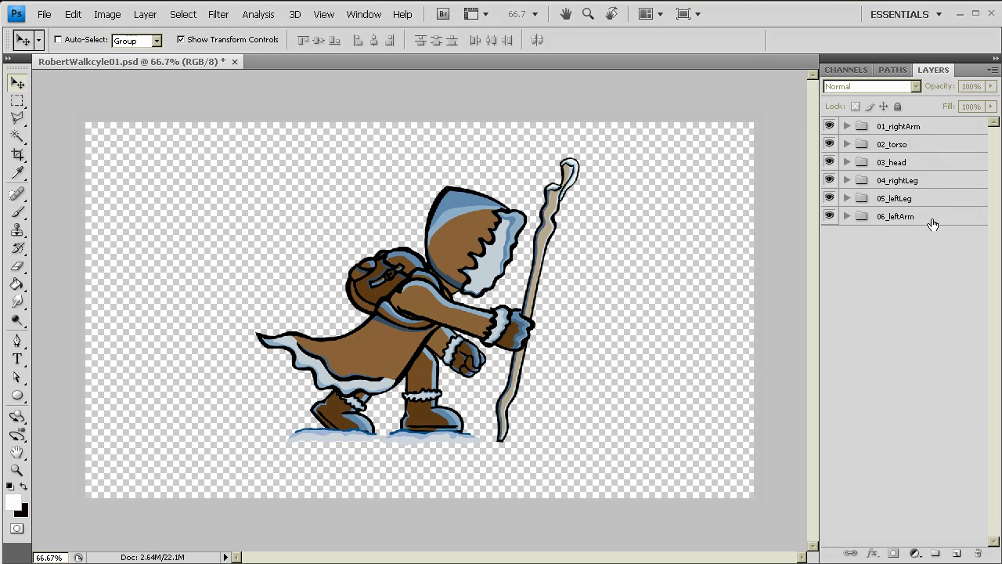
Step: Hide every group except 01_rightArm and expand it to list its six layers
{"action": "left_click", "coordinate": [829, 144]}
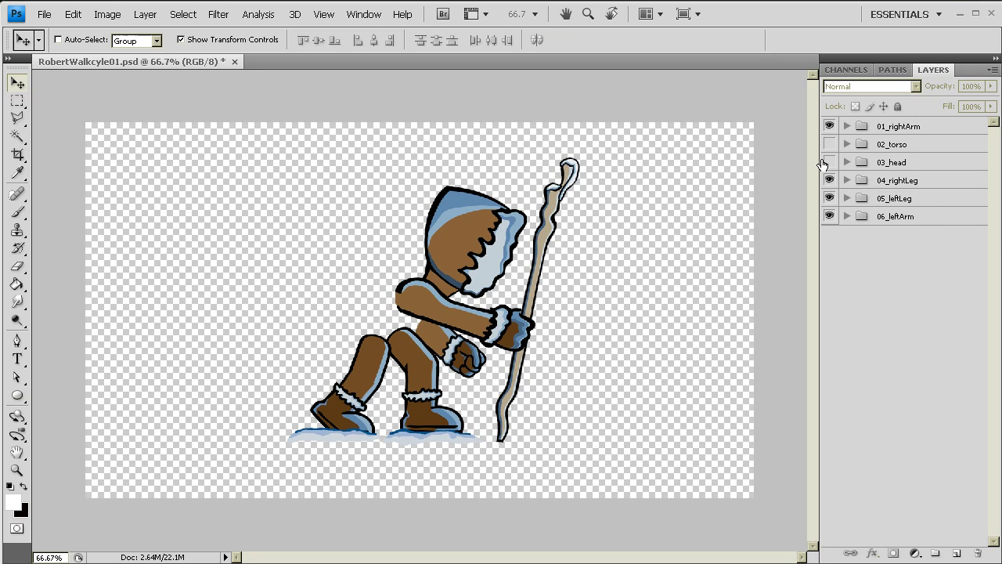
{"action": "left_click", "coordinate": [823, 162]}
{"action": "left_click", "coordinate": [829, 180]}
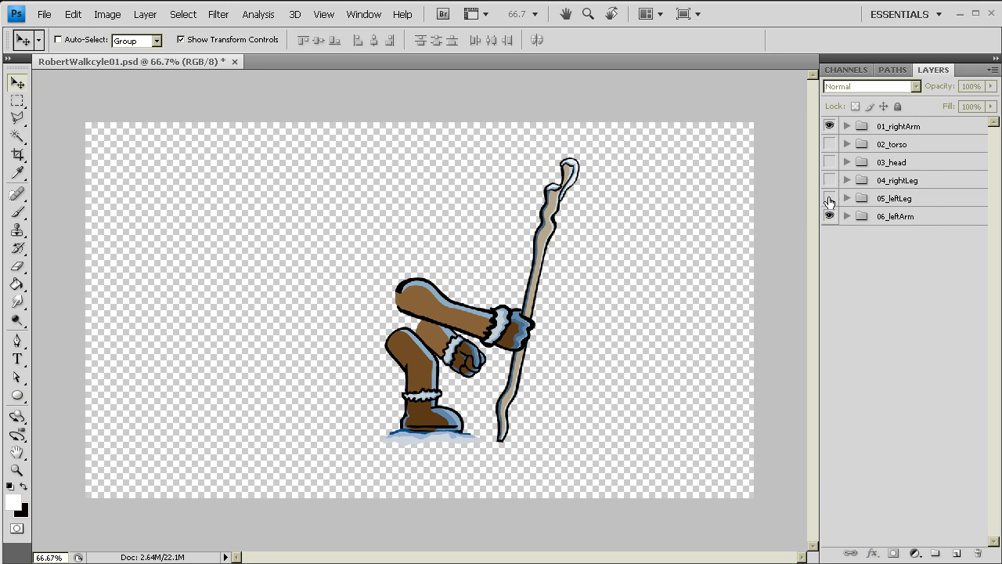
{"action": "left_click", "coordinate": [829, 198]}
{"action": "left_click", "coordinate": [829, 216]}
{"action": "left_click", "coordinate": [847, 127]}
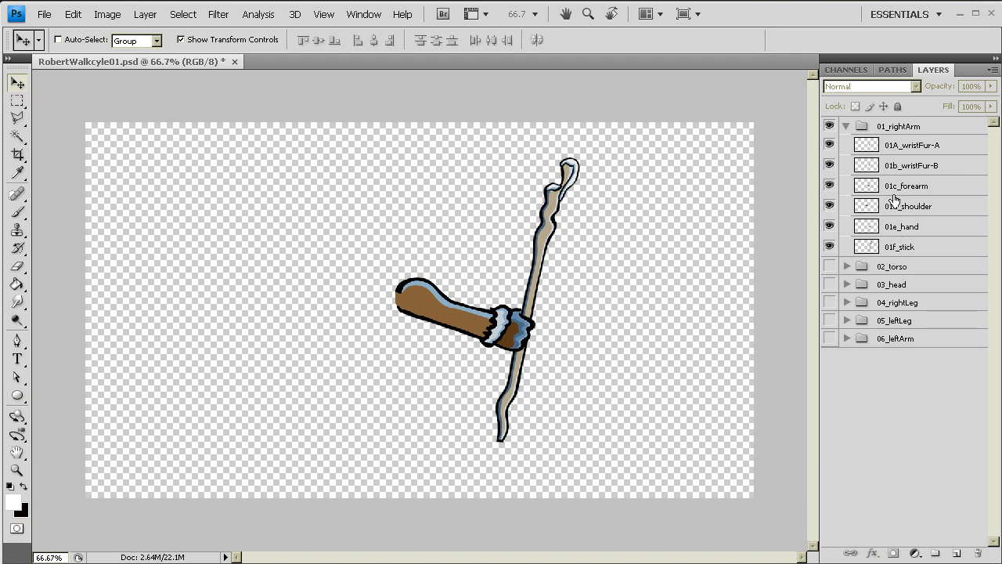
{"action": "left_click", "coordinate": [829, 147]}
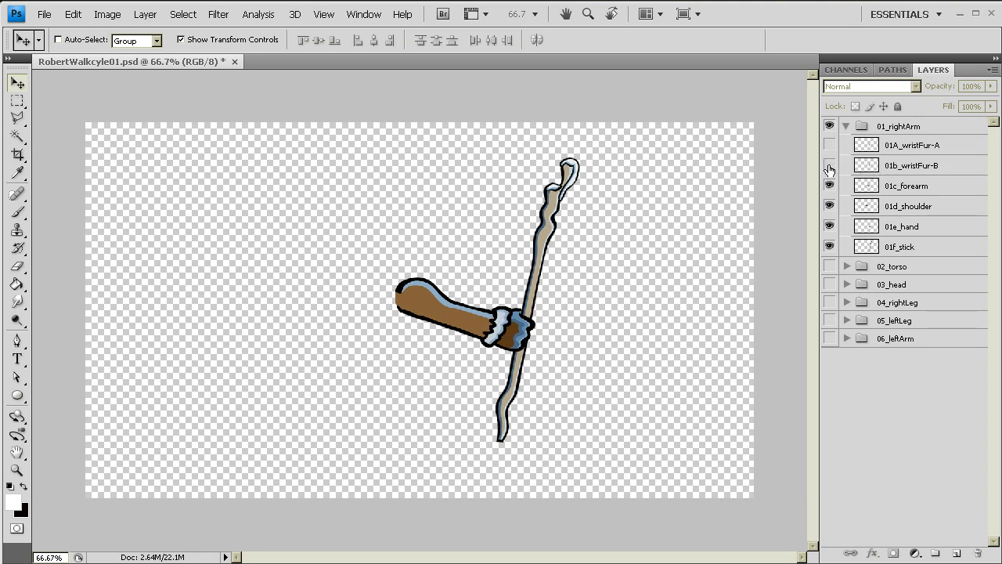
{"action": "left_click", "coordinate": [829, 166]}
{"action": "left_click", "coordinate": [830, 186]}
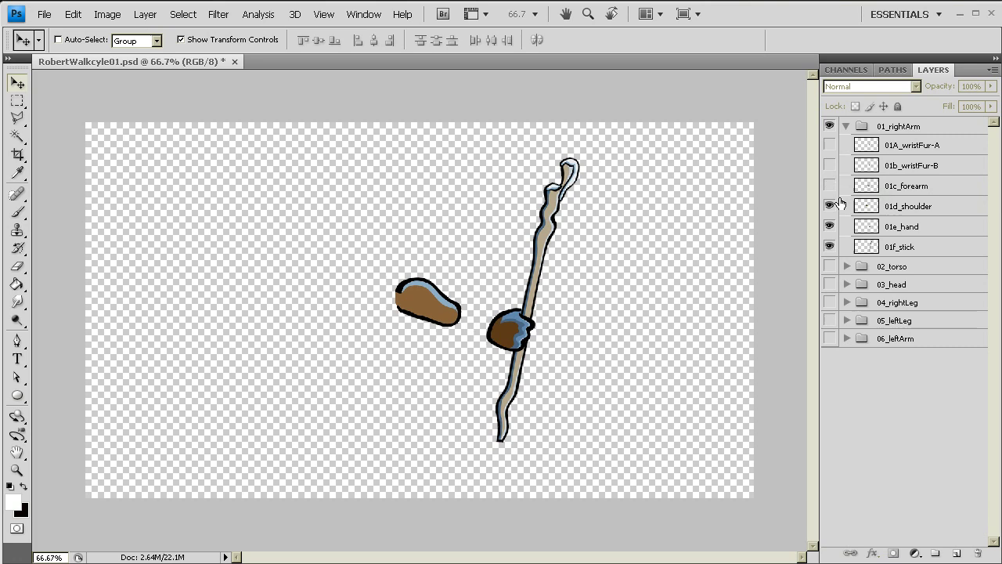
{"action": "left_click", "coordinate": [830, 206]}
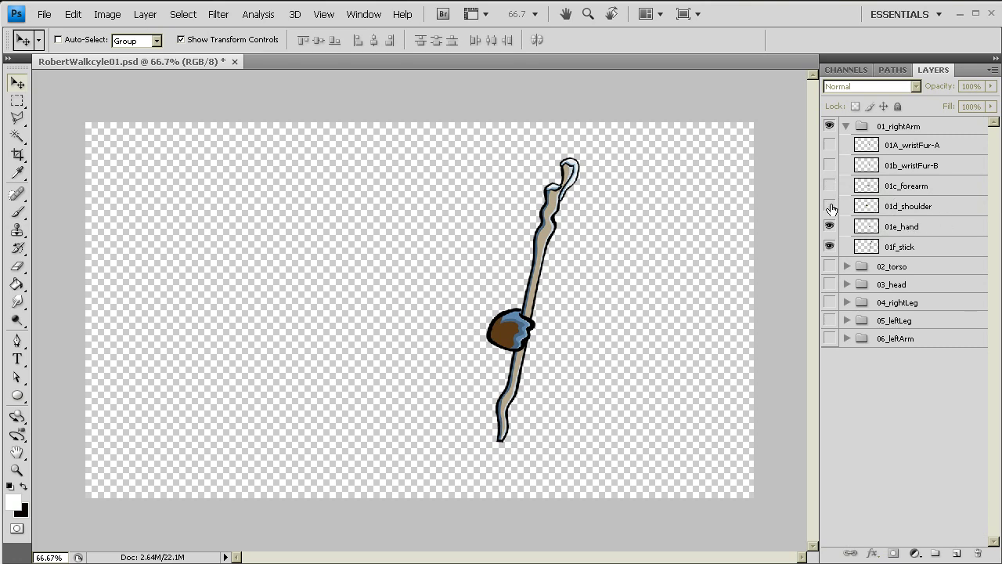
{"action": "left_click", "coordinate": [829, 226]}
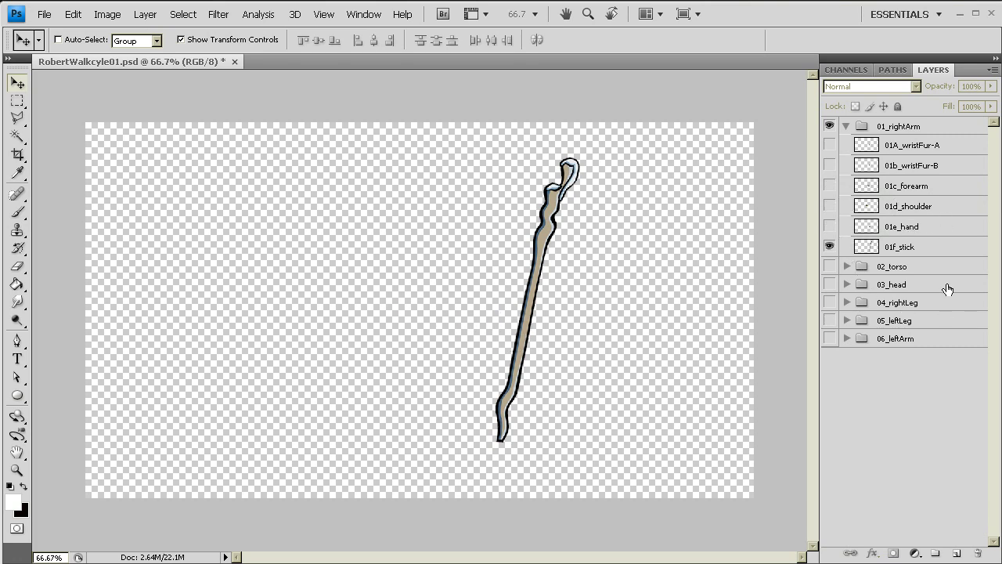
{"action": "left_click", "coordinate": [829, 247]}
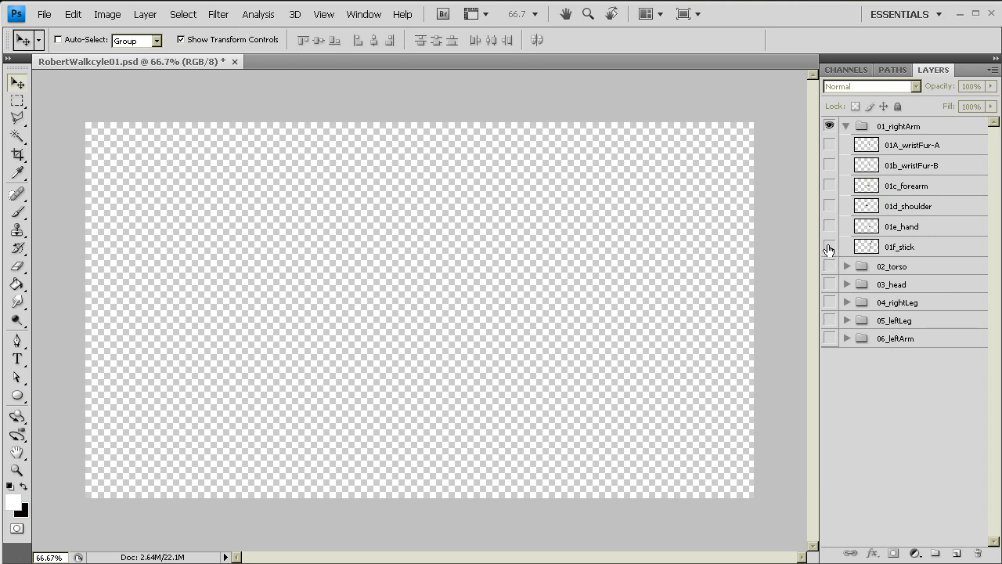
{"action": "left_click_drag", "start_coordinate": [829, 246], "coordinate": [830, 186]}
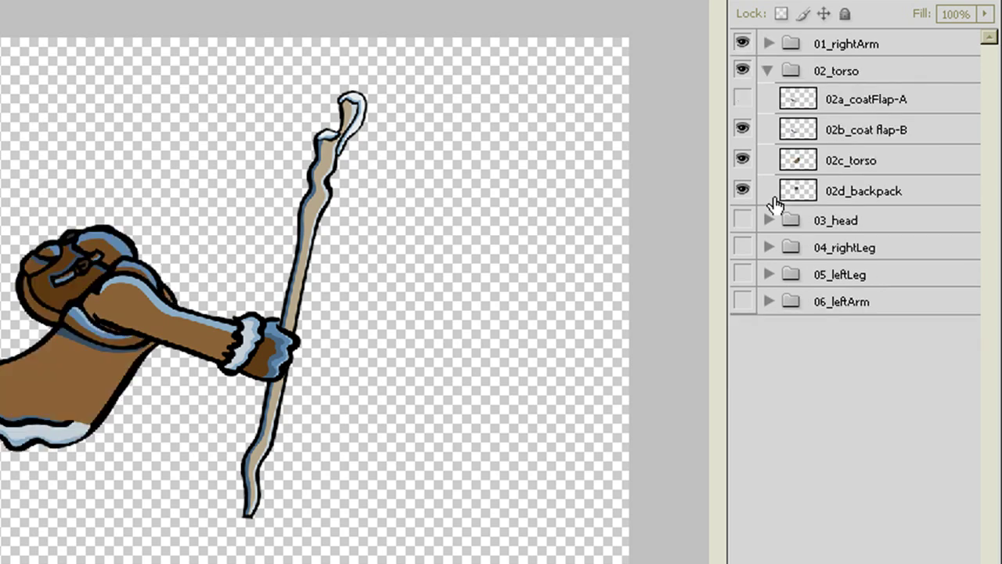
Step: Expand the torso, head and leg groups and show the legs, head, 03a_hoodFur-A, face and coat flap
{"action": "left_click", "coordinate": [767, 219]}
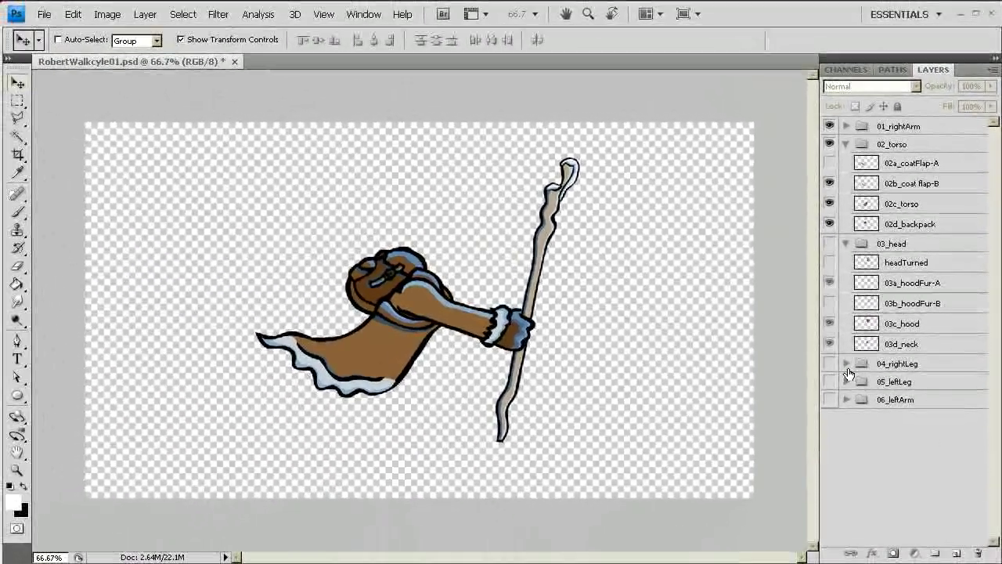
{"action": "left_click", "coordinate": [846, 364]}
{"action": "left_click", "coordinate": [829, 363]}
{"action": "left_click", "coordinate": [829, 303]}
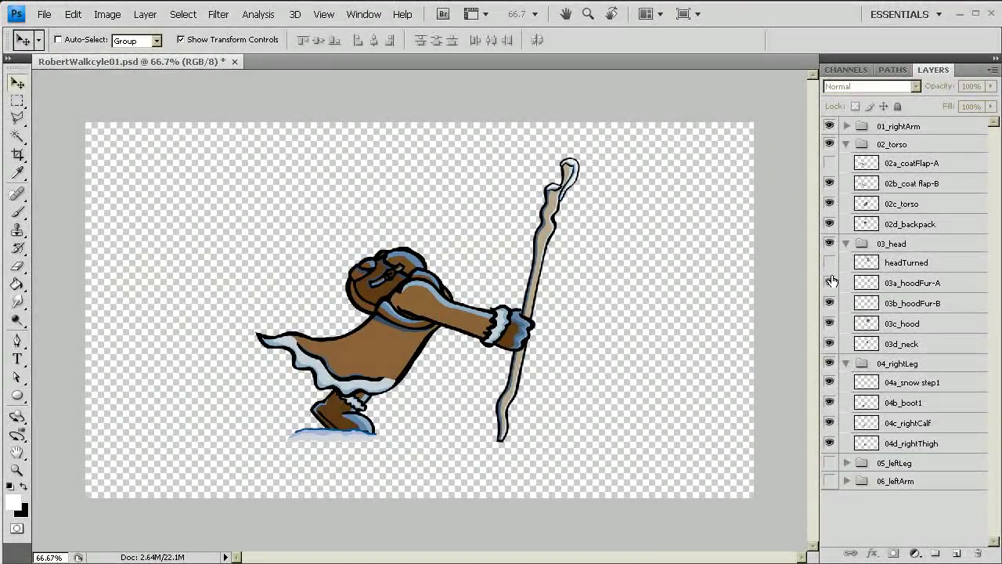
{"action": "left_click", "coordinate": [829, 283]}
{"action": "left_click", "coordinate": [829, 262]}
{"action": "left_click", "coordinate": [829, 163]}
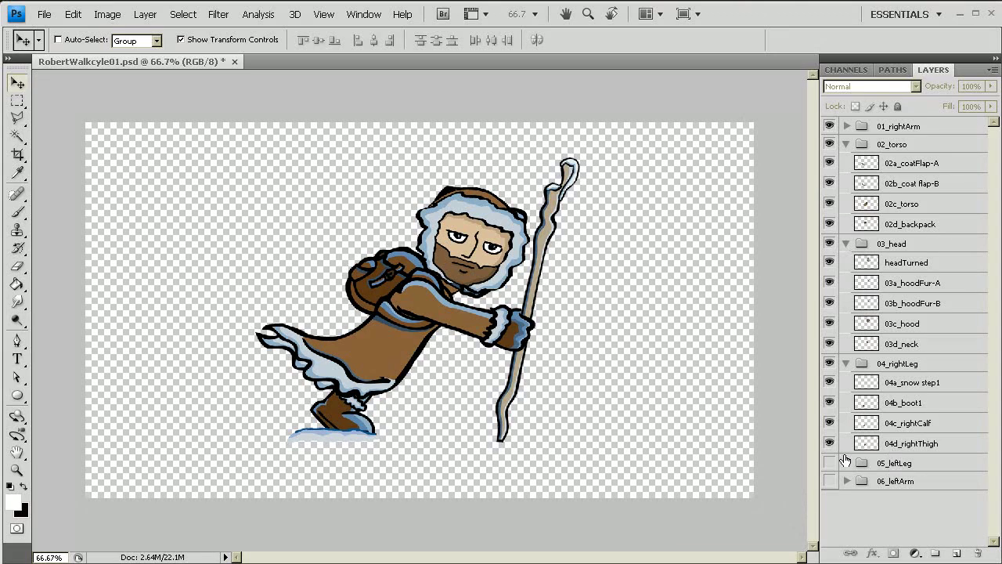
{"action": "left_click", "coordinate": [846, 463]}
{"action": "left_click", "coordinate": [830, 462]}
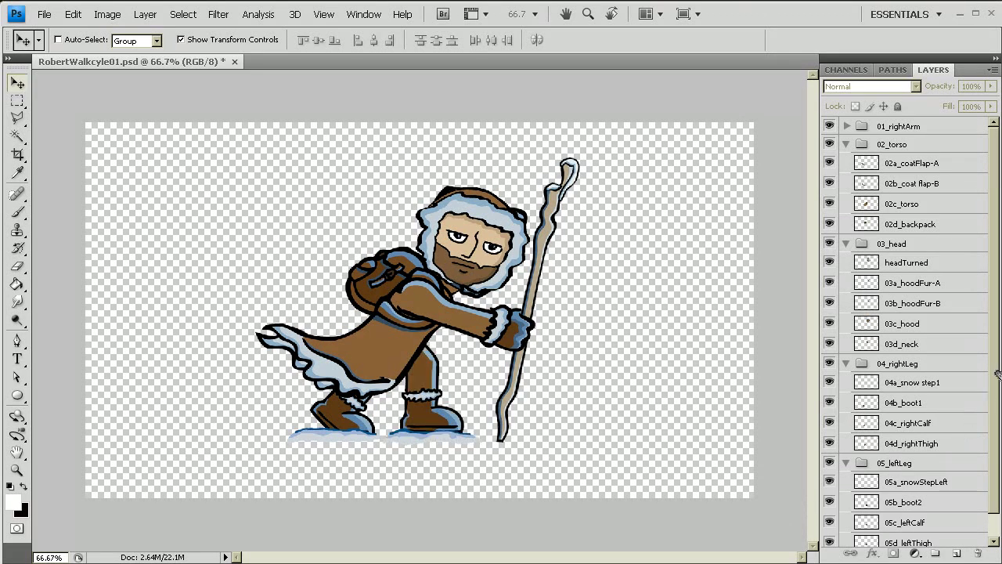
Step: Show the left arm and expand the 06_leftArm and 01_rightArm groups
{"action": "scroll", "coordinate": [997, 374], "scroll_direction": "down", "scroll_amount": 1}
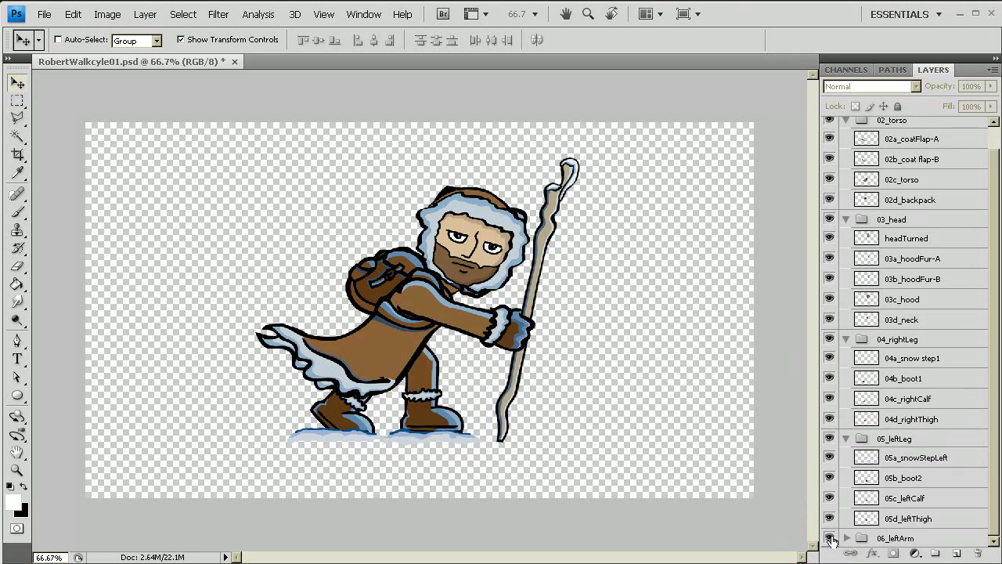
{"action": "left_click", "coordinate": [829, 538]}
{"action": "left_click", "coordinate": [847, 540]}
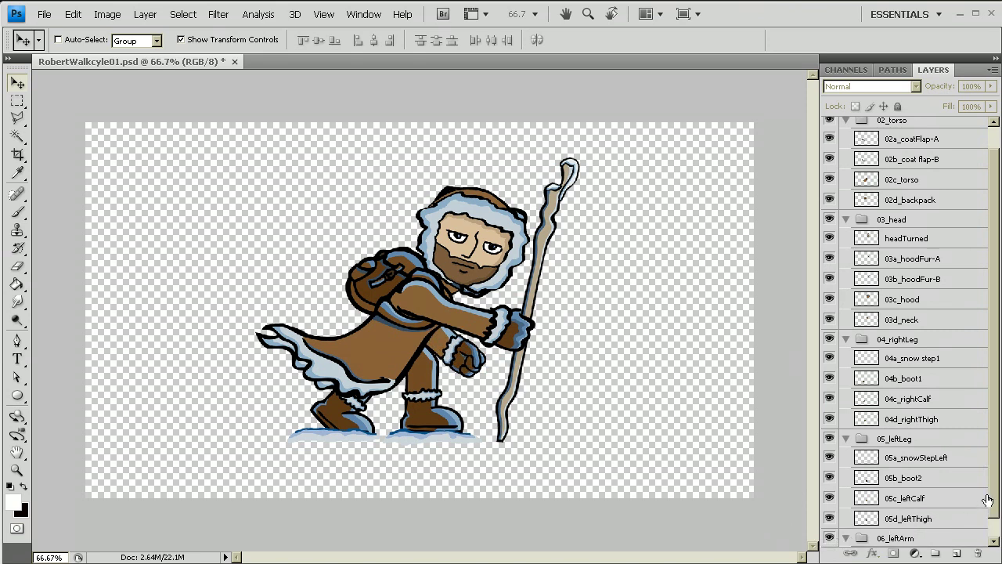
{"action": "scroll", "coordinate": [988, 500], "scroll_direction": "down", "scroll_amount": 1}
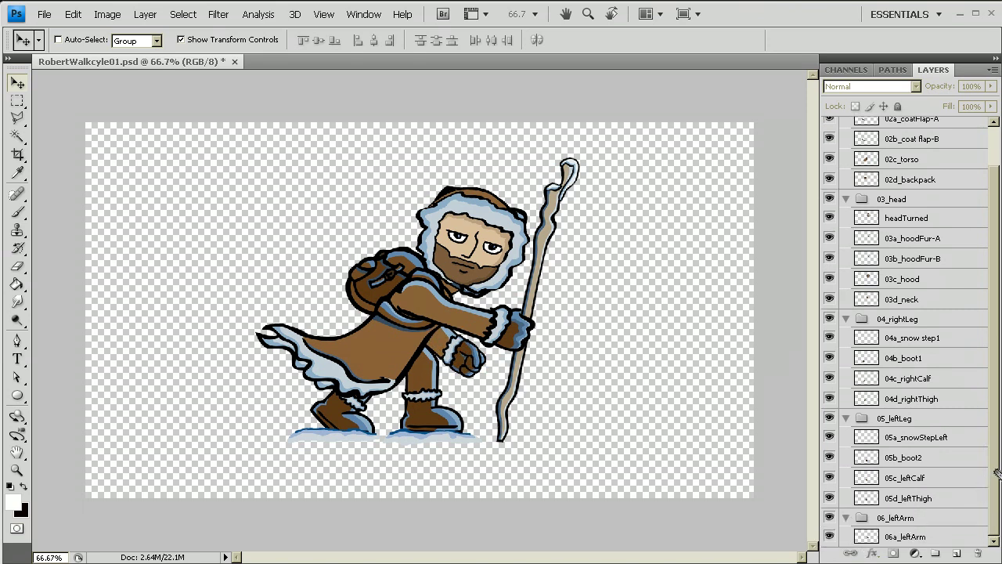
{"action": "left_click_drag", "start_coordinate": [997, 478], "coordinate": [997, 432]}
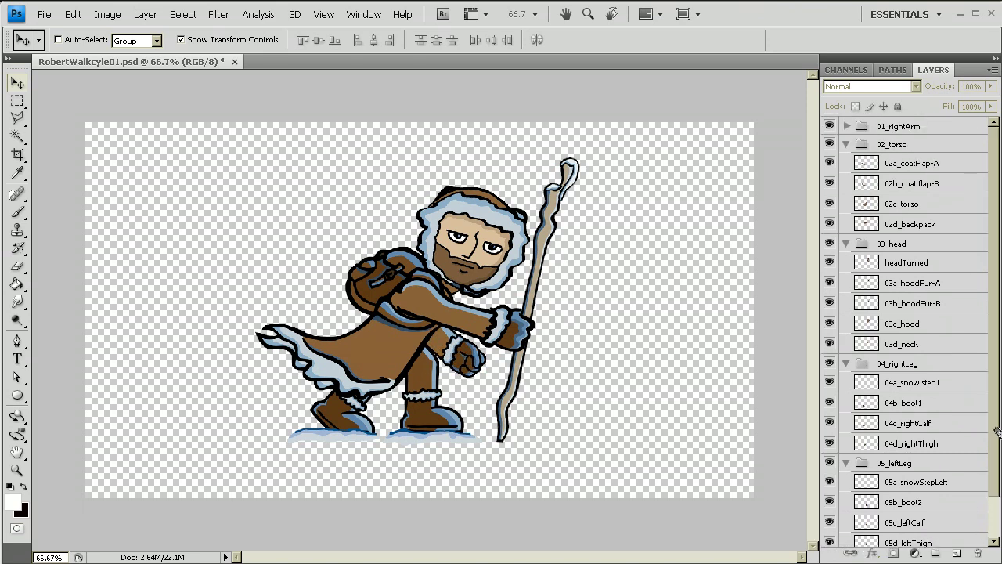
{"action": "left_click", "coordinate": [847, 130]}
{"action": "left_click", "coordinate": [847, 127]}
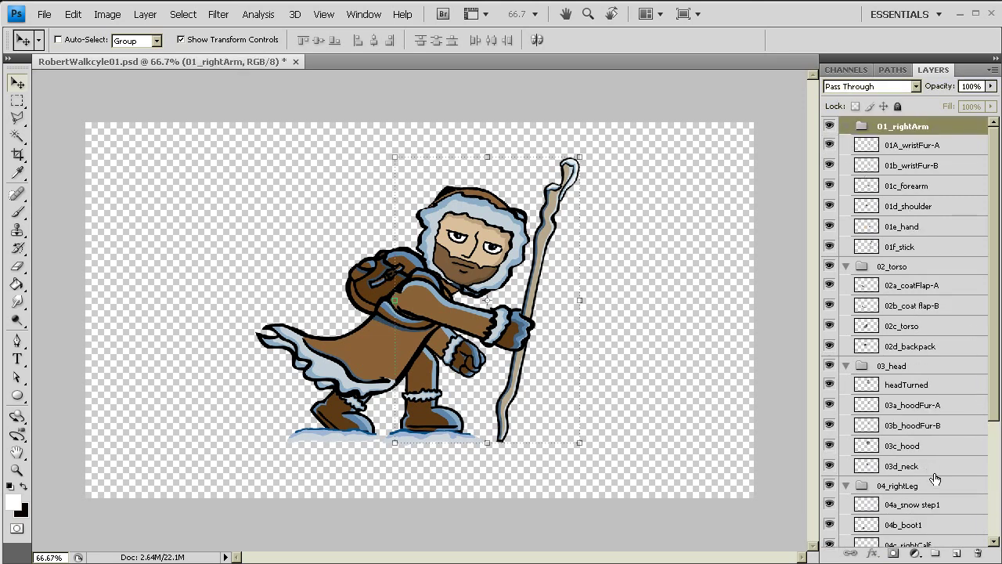
Step: Toggle the turned face and 03a_hoodFur-A layers to compare the hood, leaving both visible
{"action": "left_click", "coordinate": [829, 384]}
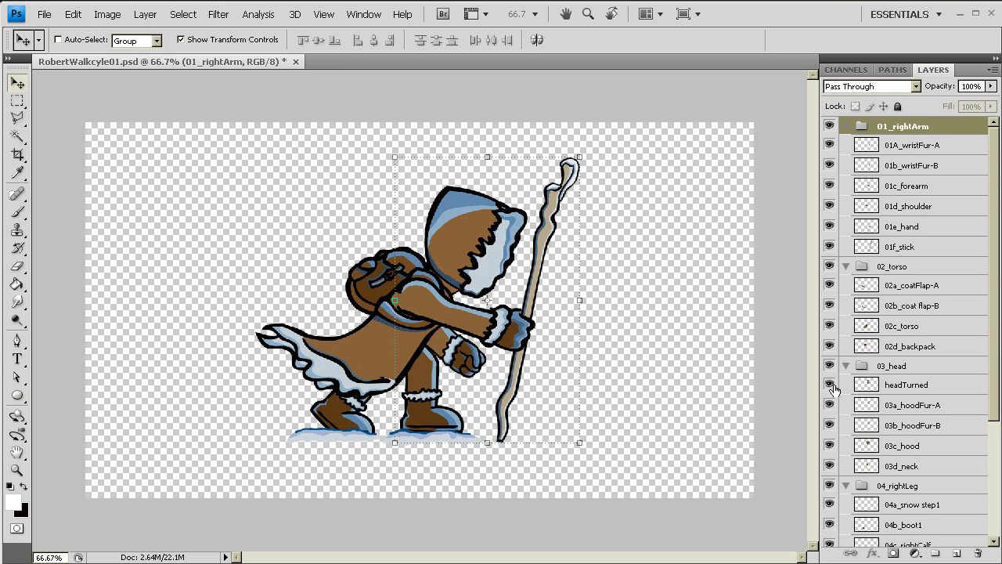
{"action": "left_click", "coordinate": [829, 385]}
{"action": "left_click", "coordinate": [829, 384]}
{"action": "left_click", "coordinate": [830, 384]}
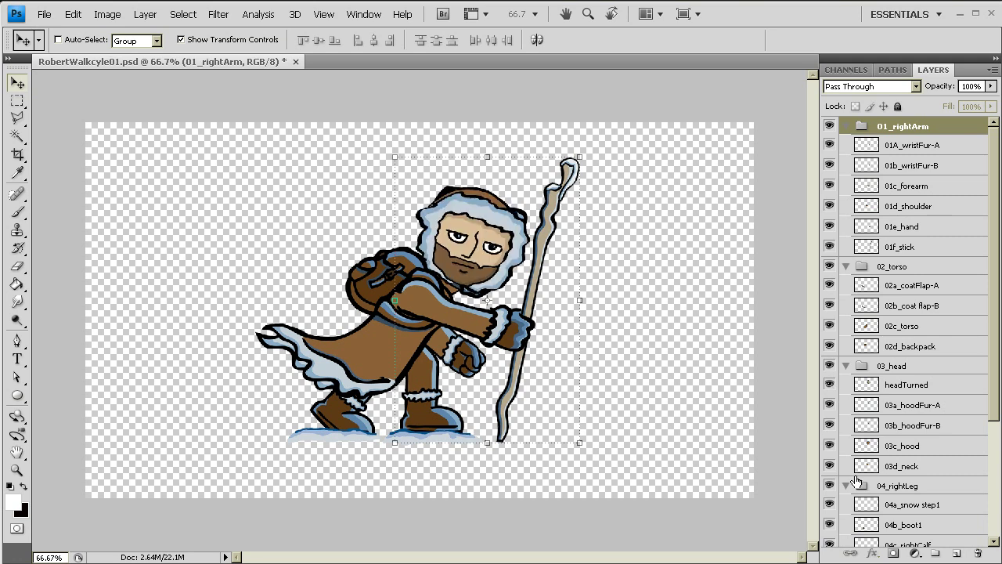
{"action": "left_click", "coordinate": [830, 405]}
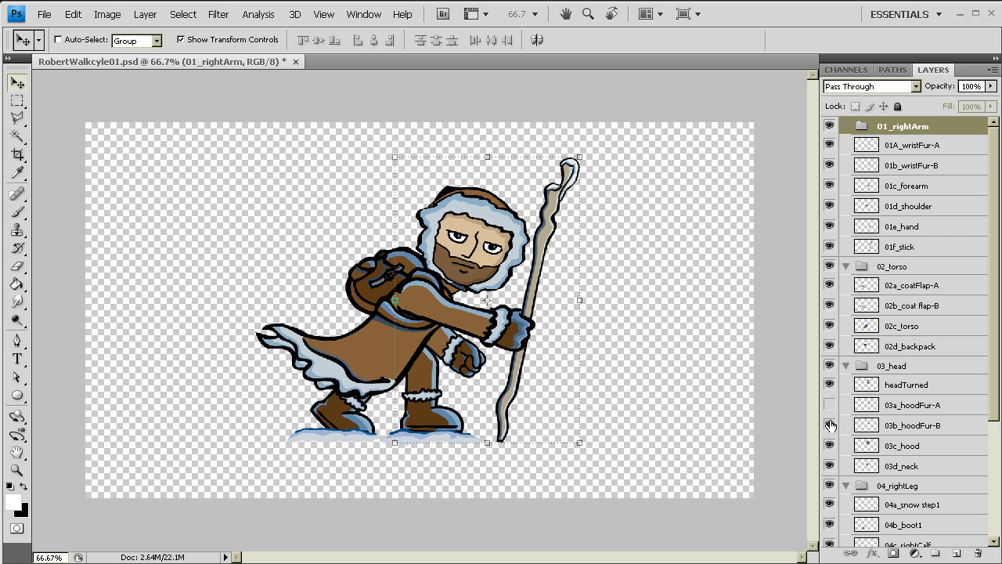
{"action": "left_click", "coordinate": [838, 406]}
{"action": "left_click", "coordinate": [830, 384]}
{"action": "left_click", "coordinate": [830, 403]}
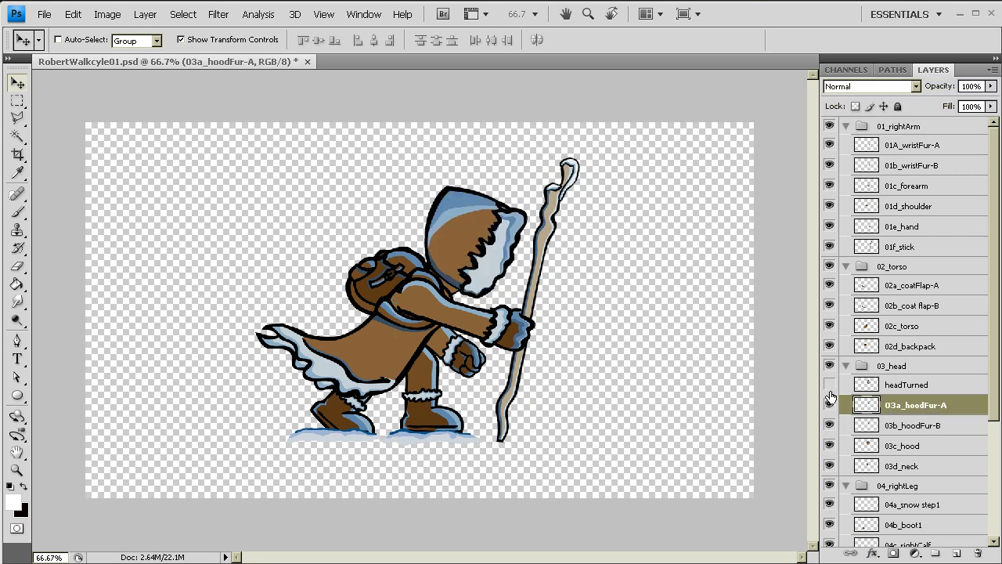
{"action": "left_click", "coordinate": [831, 388]}
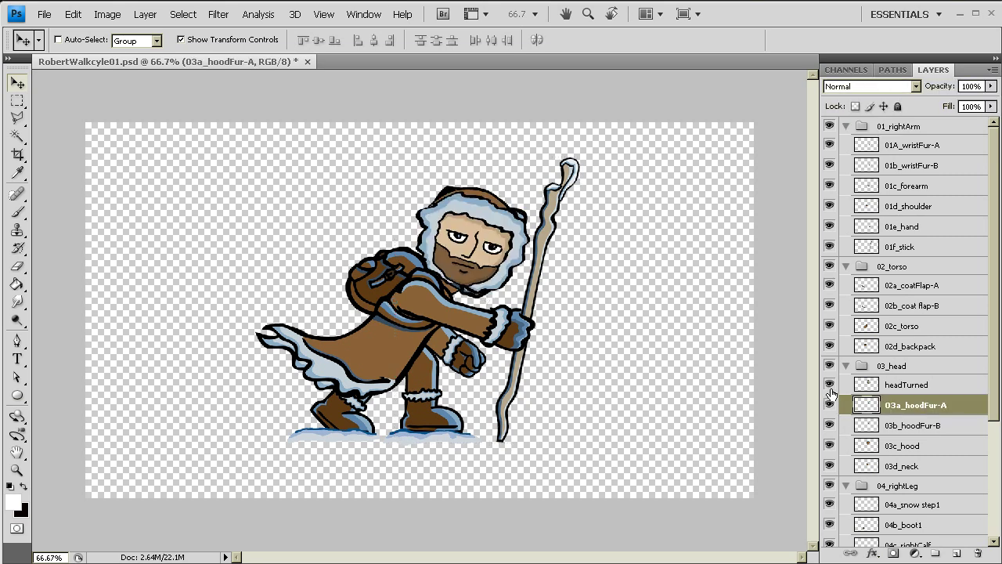
Step: Save the PSD with Ctrl+S and switch to the empty RobertWalkcycleX.fla in Flash
{"action": "left_click_drag", "start_coordinate": [996, 148], "coordinate": [993, 344]}
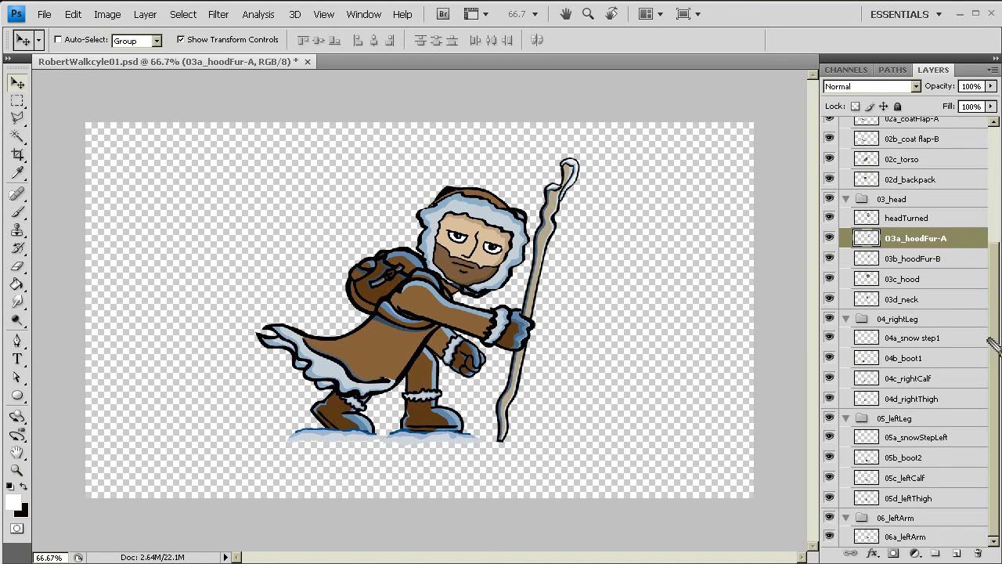
{"action": "scroll", "coordinate": [993, 344], "scroll_direction": "up", "scroll_amount": 4}
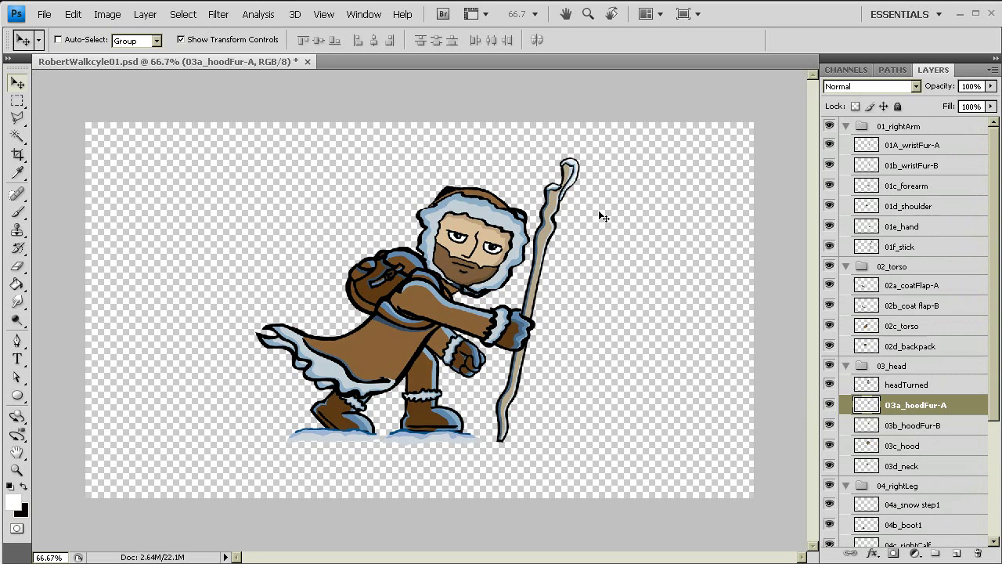
{"action": "key", "text": "ctrl+s"}
{"action": "key", "text": "alt+Tab"}
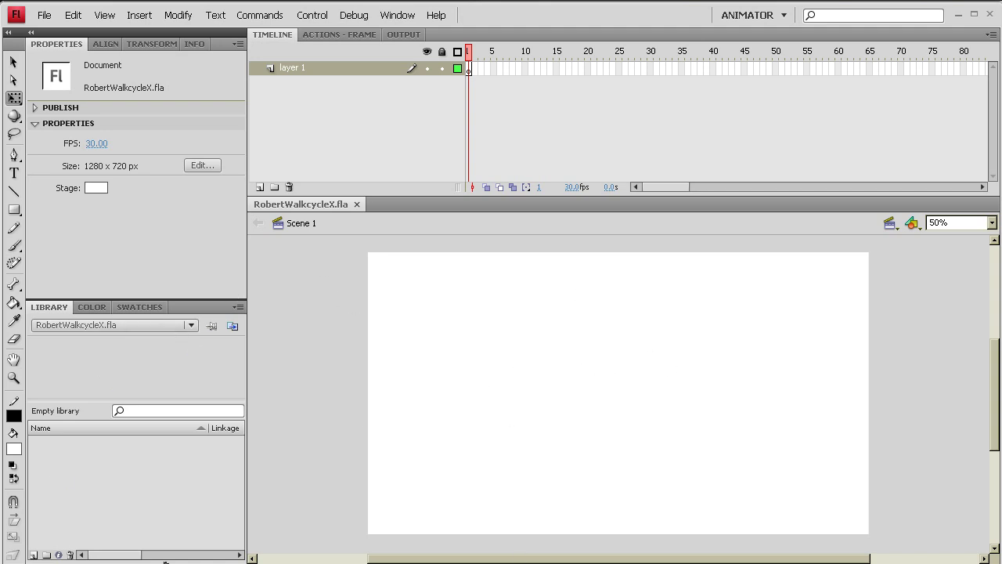
Step: Leave the empty 1280 × 720 Flash document and bring RobertWalkcyle01.psd back into view in Photoshop
{"action": "left_click_drag", "start_coordinate": [165, 560], "coordinate": [564, 506]}
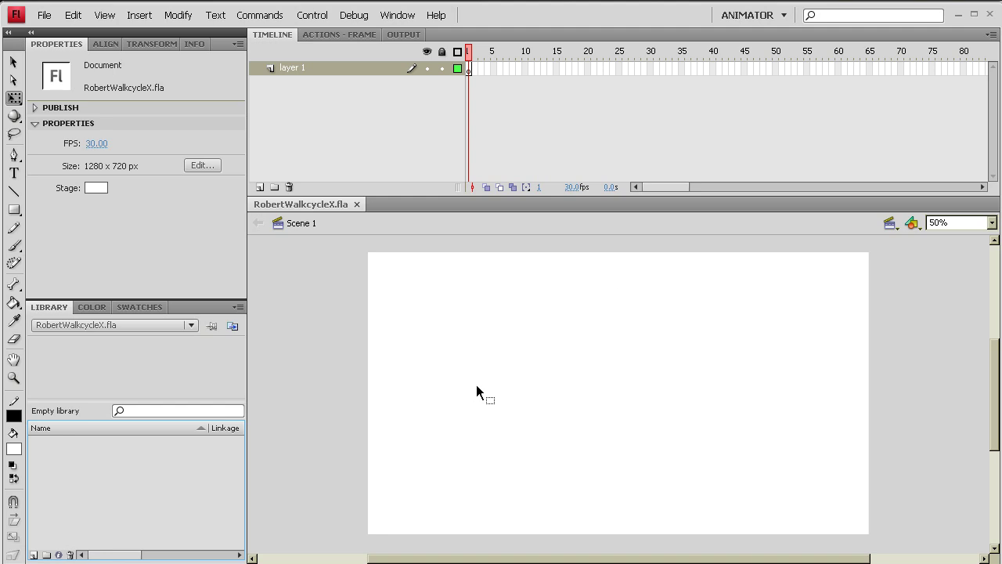
{"action": "left_click_drag", "start_coordinate": [458, 386], "coordinate": [254, 555]}
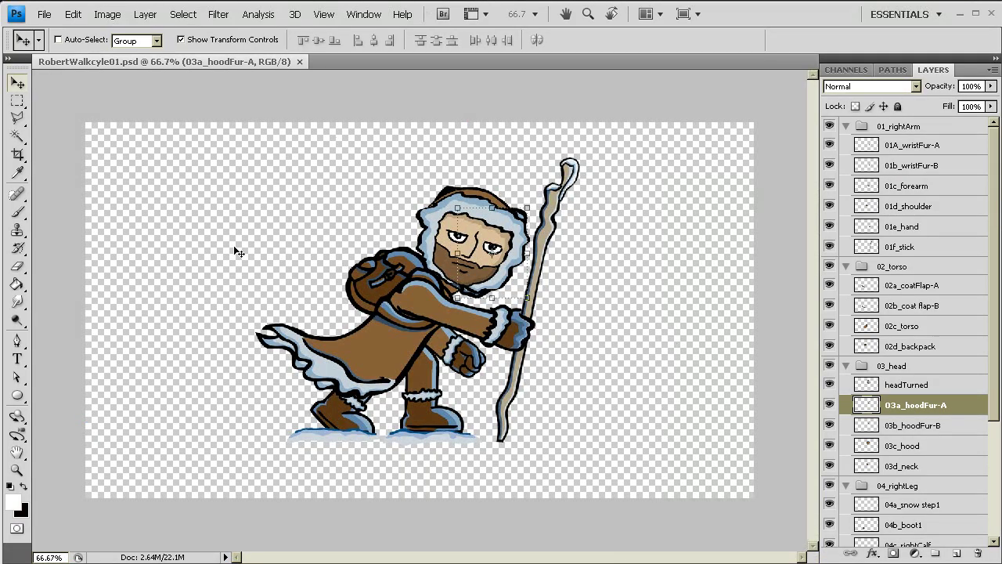
Step: Confirm in Image Size that the character image is 1280 × 720 pixels, closing it unchanged
{"action": "left_click", "coordinate": [145, 14]}
{"action": "mouse_move", "coordinate": [107, 14]}
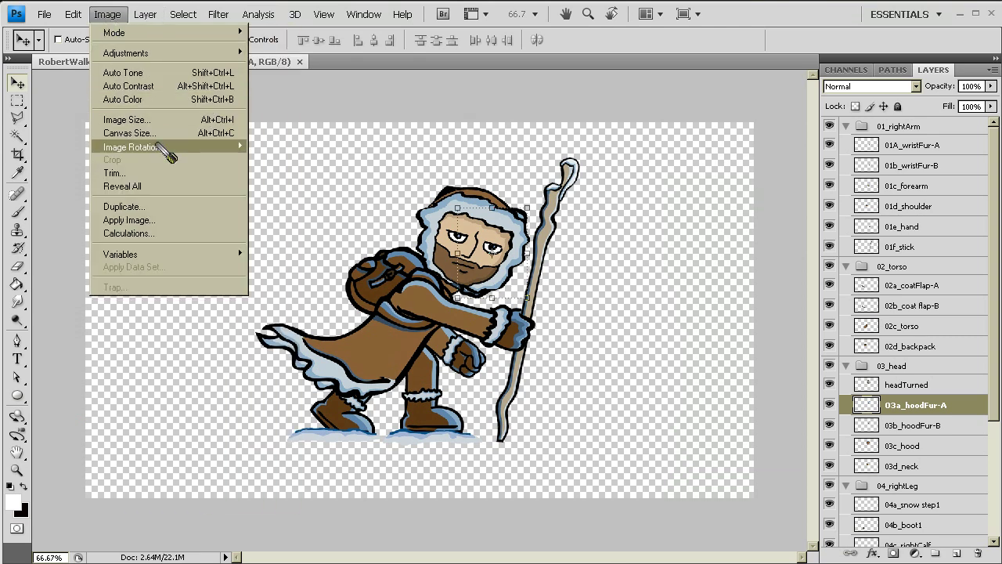
{"action": "left_click", "coordinate": [149, 120]}
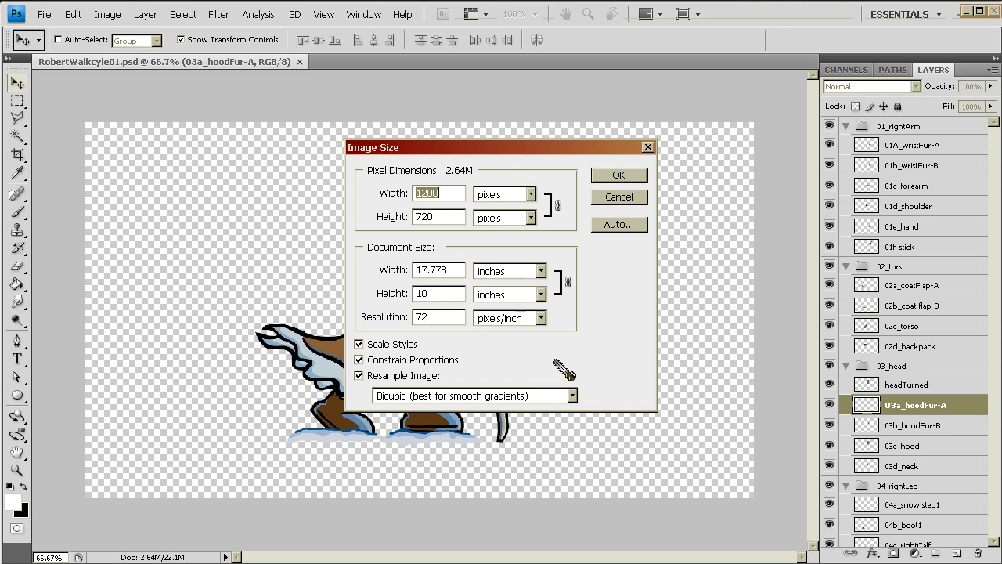
{"action": "left_click", "coordinate": [618, 175]}
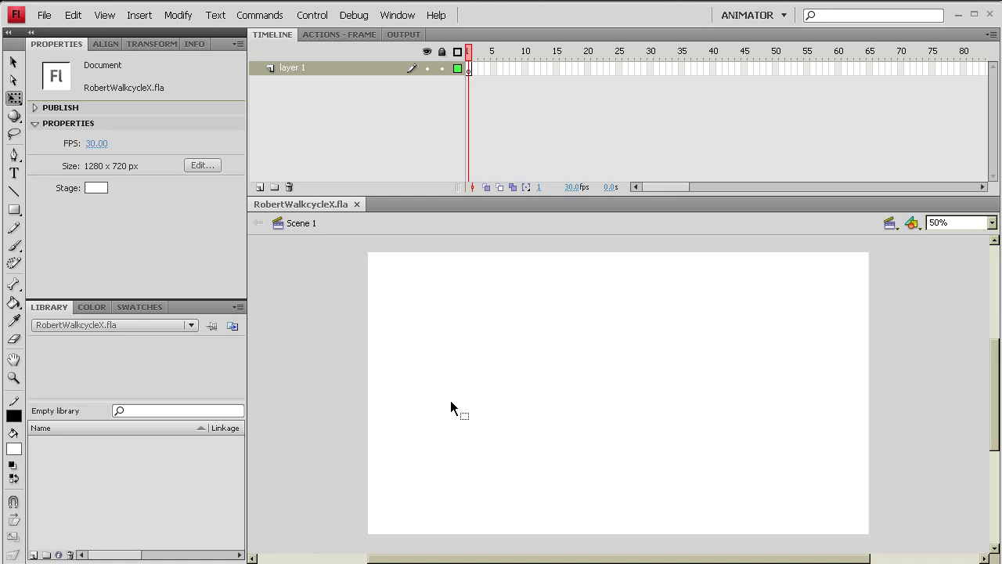
Step: Import RobertWalkcyle01.psd to the stage as Flash layers at their original positions
{"action": "left_click", "coordinate": [44, 15]}
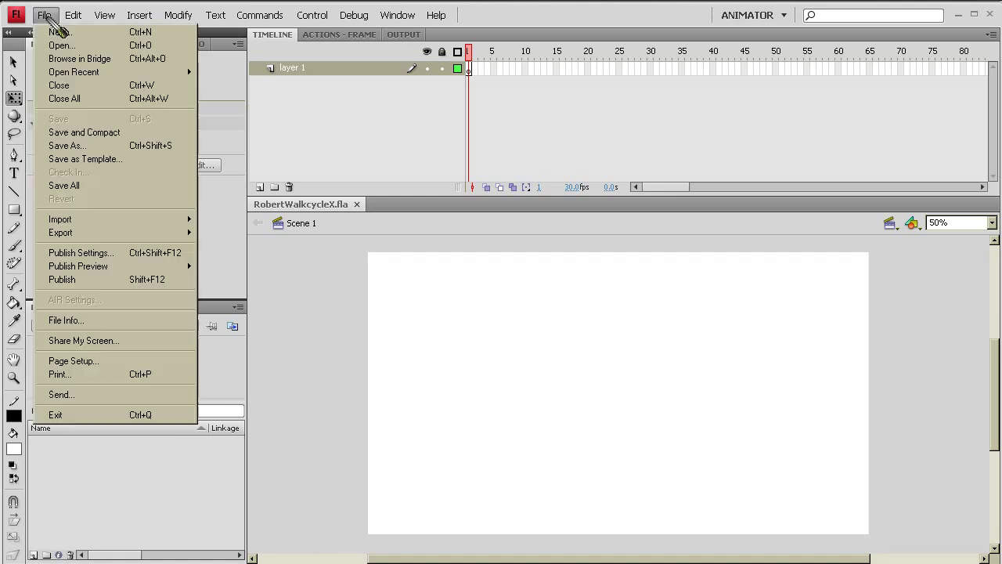
{"action": "mouse_move", "coordinate": [108, 225]}
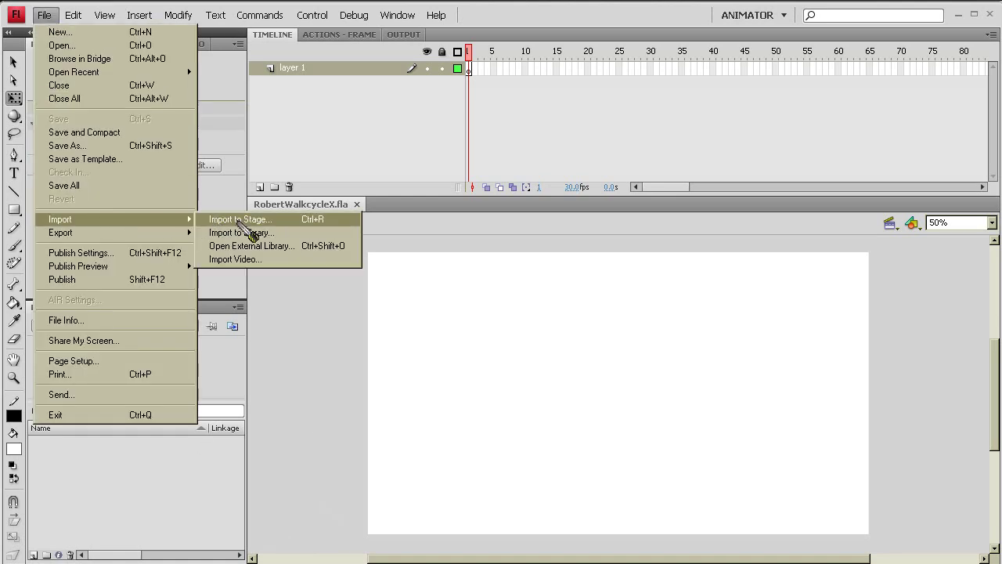
{"action": "left_click", "coordinate": [240, 221]}
{"action": "left_click", "coordinate": [553, 395]}
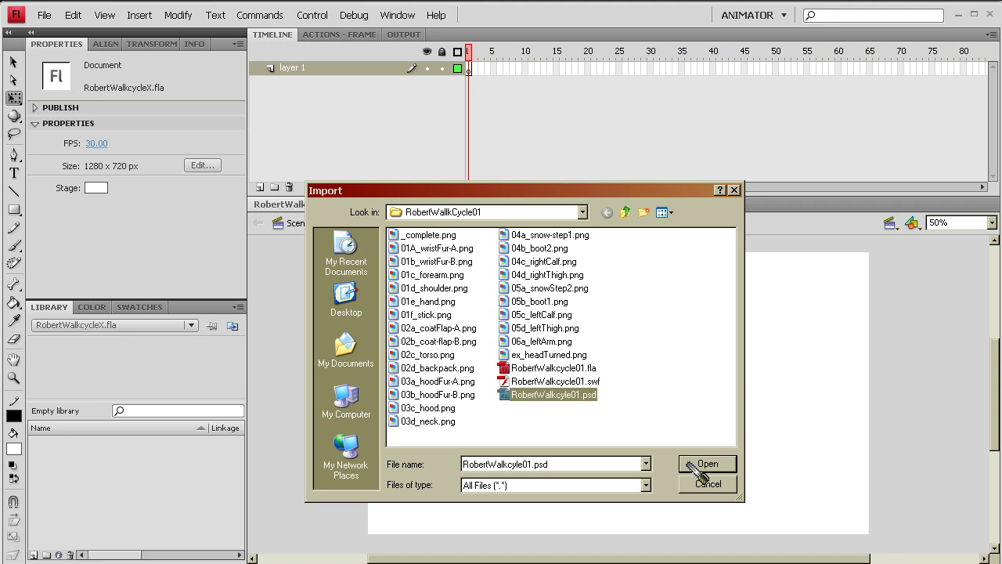
{"action": "left_click", "coordinate": [694, 469]}
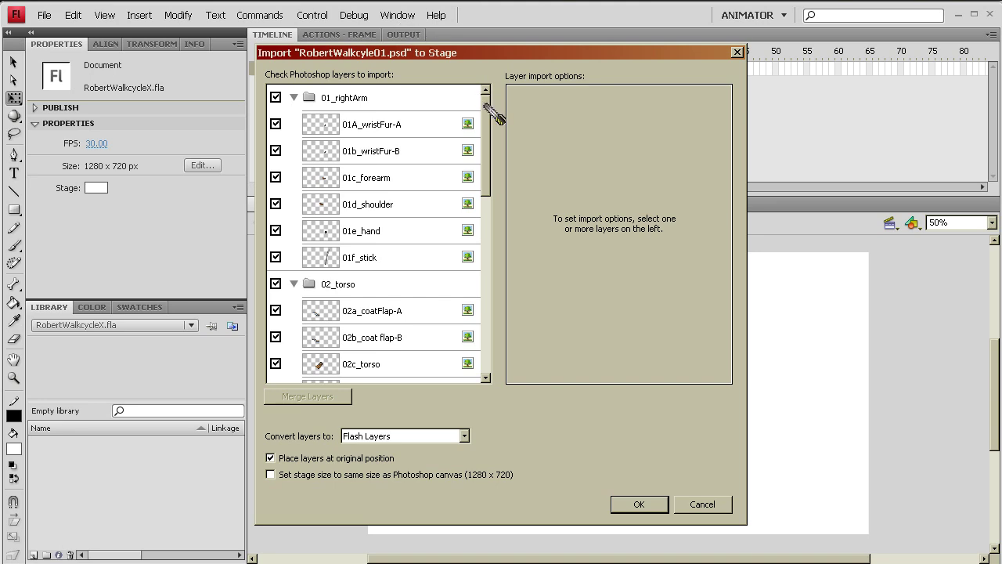
{"action": "left_click_drag", "start_coordinate": [486, 101], "coordinate": [517, 324]}
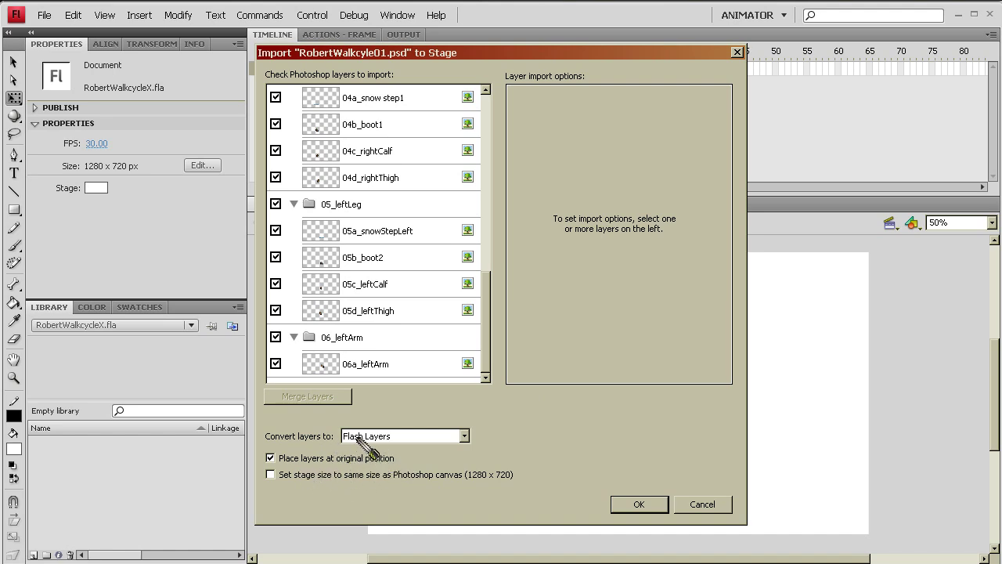
{"action": "left_click", "coordinate": [642, 504]}
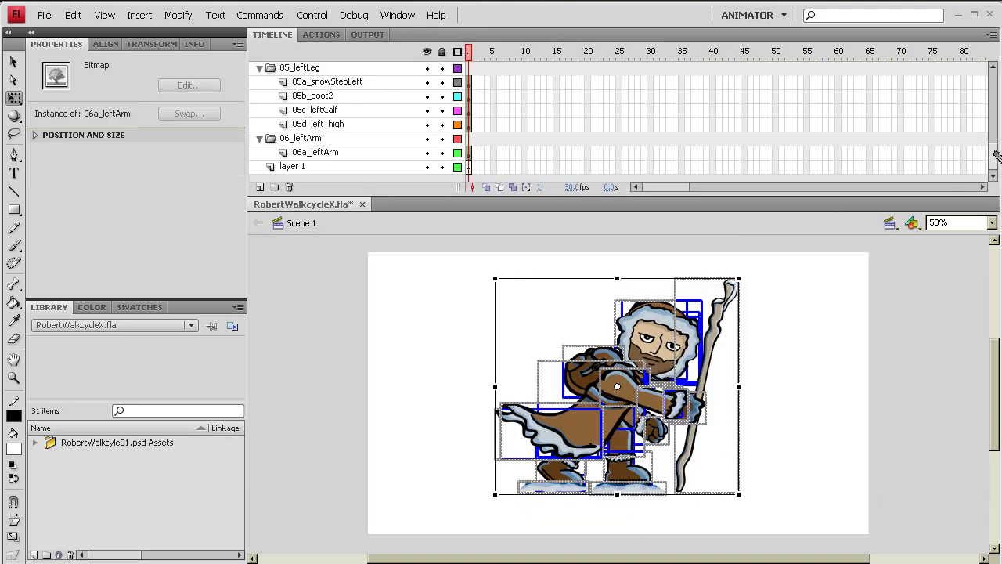
{"action": "left_click_drag", "start_coordinate": [993, 157], "coordinate": [1000, 64]}
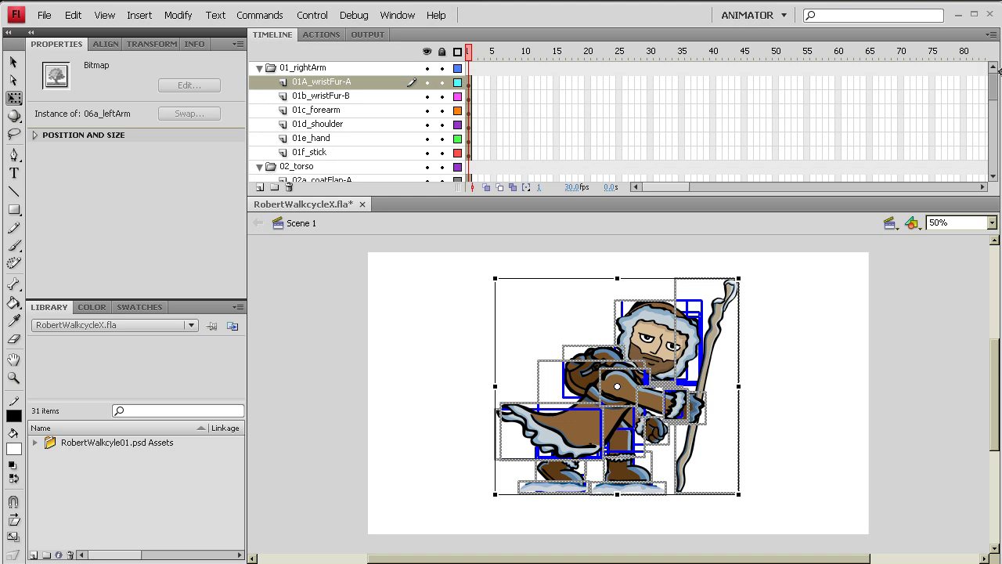
{"action": "left_click", "coordinate": [825, 344]}
{"action": "left_click", "coordinate": [662, 355]}
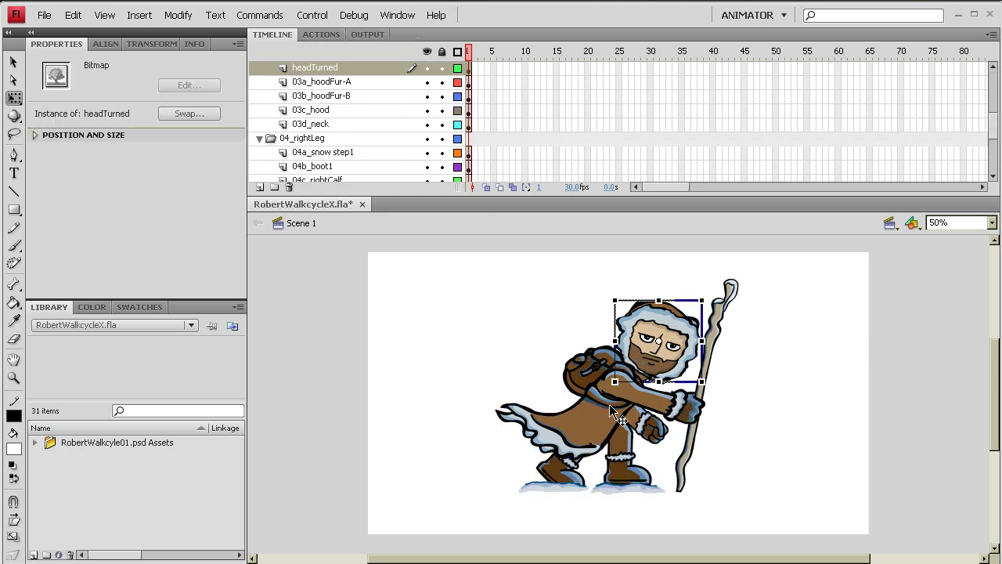
{"action": "left_click", "coordinate": [583, 423]}
{"action": "left_click", "coordinate": [636, 492]}
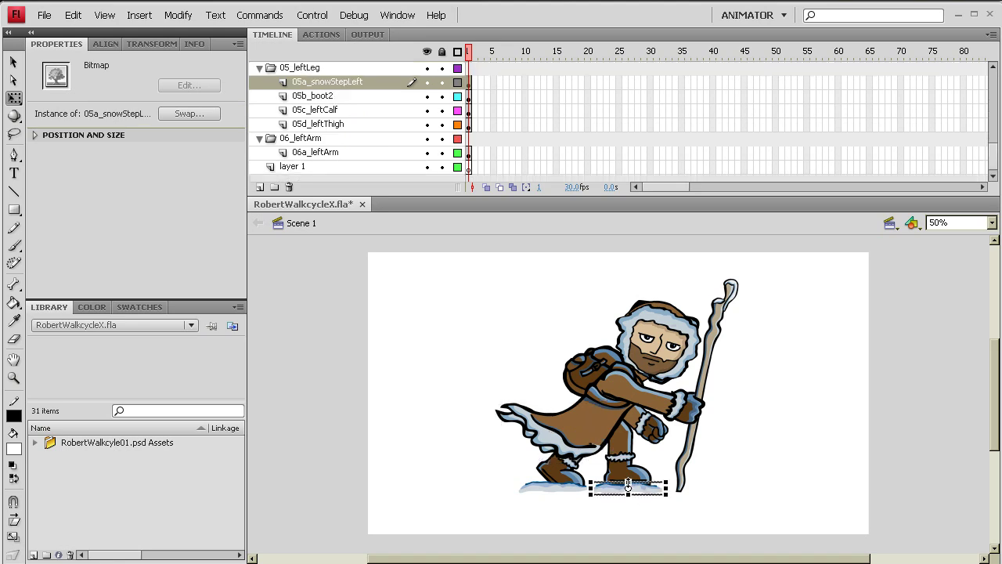
{"action": "left_click", "coordinate": [575, 479]}
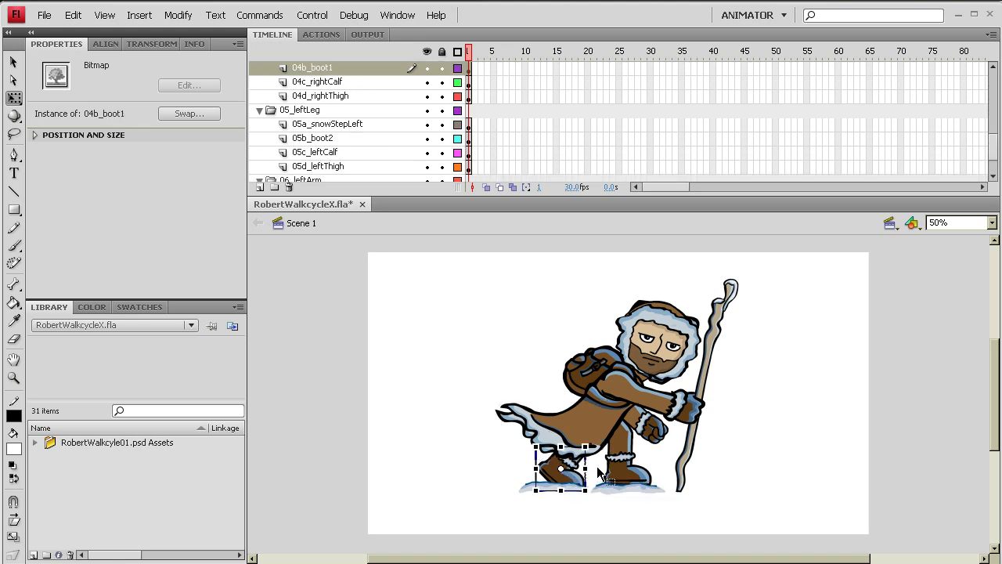
{"action": "left_click", "coordinate": [713, 379]}
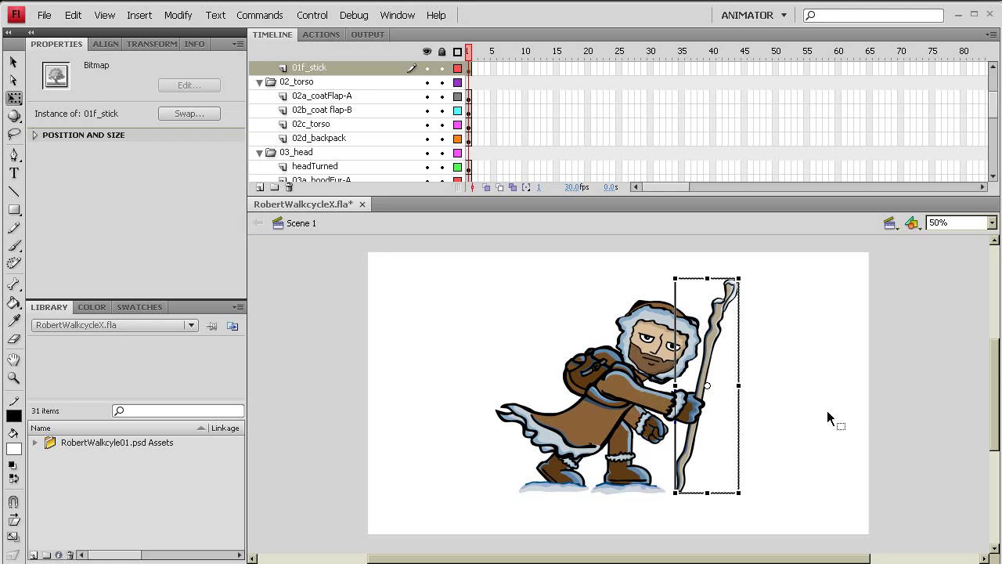
{"action": "left_click", "coordinate": [857, 385]}
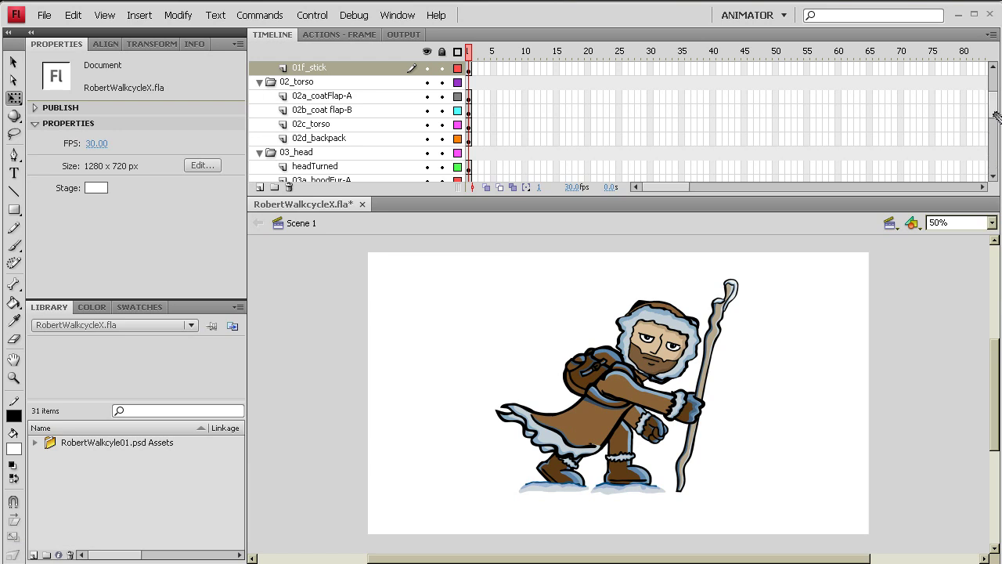
{"action": "left_click_drag", "start_coordinate": [996, 116], "coordinate": [994, 86]}
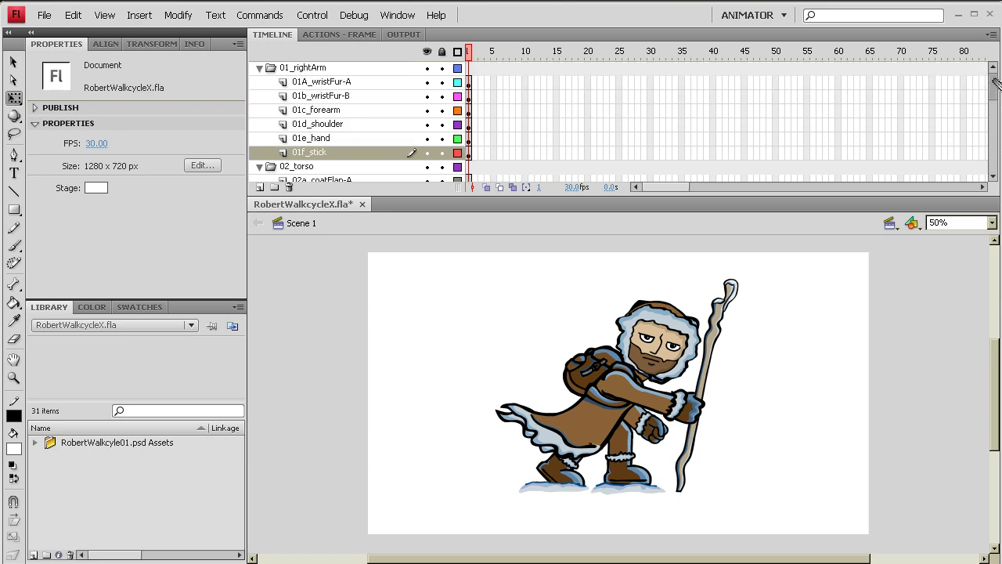
Step: Delete the 01b_wristFur-B, 02b_coat flap-B and headTurned layers, then pick 03b_hoodFur-B for removal
{"action": "left_click", "coordinate": [379, 97]}
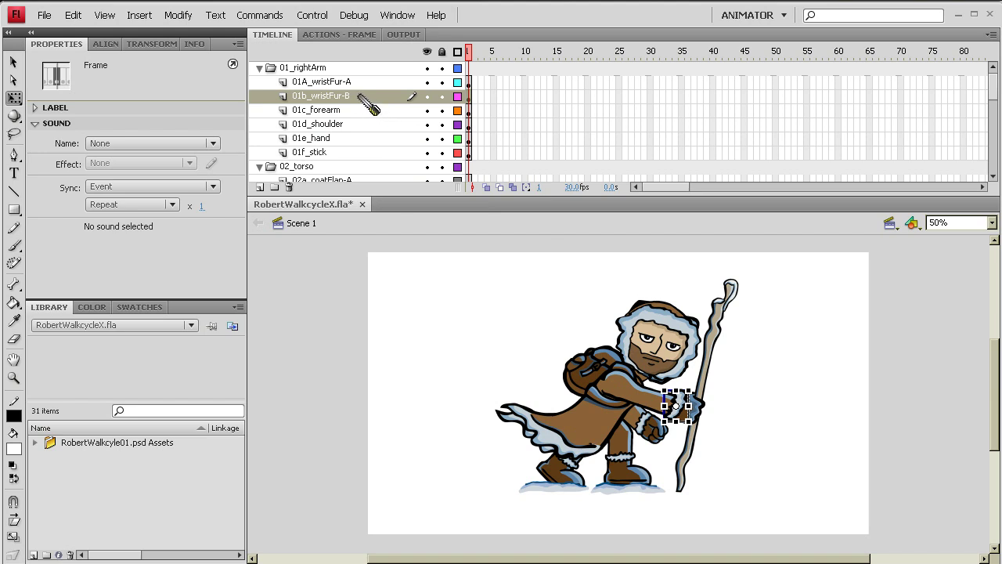
{"action": "left_click", "coordinate": [289, 187]}
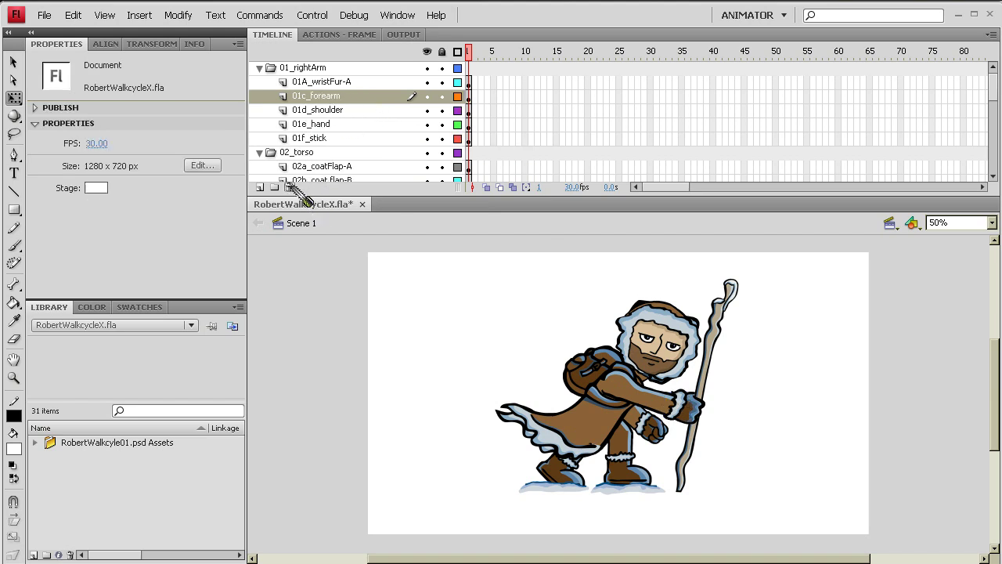
{"action": "scroll", "coordinate": [420, 143], "scroll_direction": "down", "scroll_amount": 3}
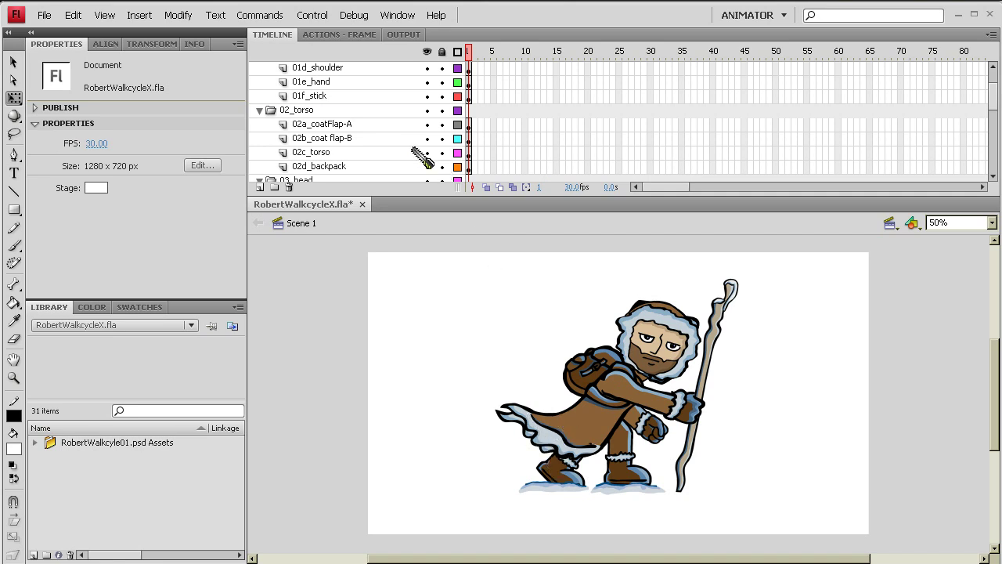
{"action": "left_click", "coordinate": [388, 139]}
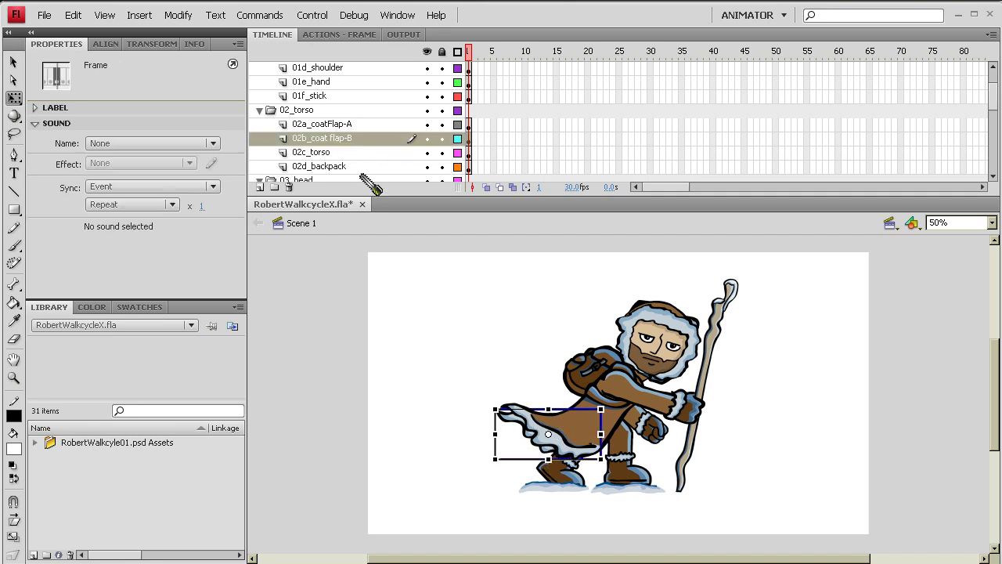
{"action": "left_click_drag", "start_coordinate": [363, 176], "coordinate": [290, 187]}
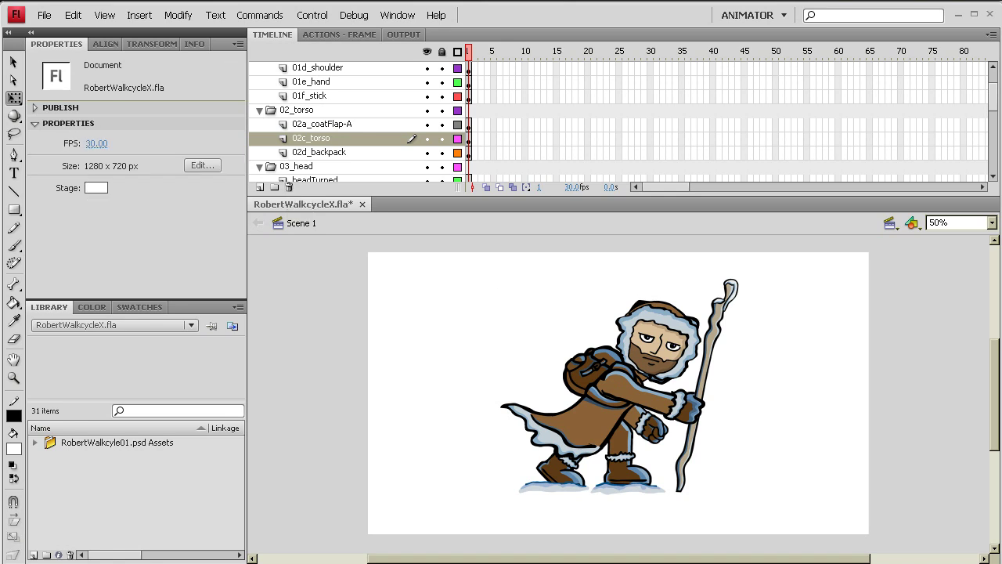
{"action": "left_click_drag", "start_coordinate": [994, 105], "coordinate": [995, 117]}
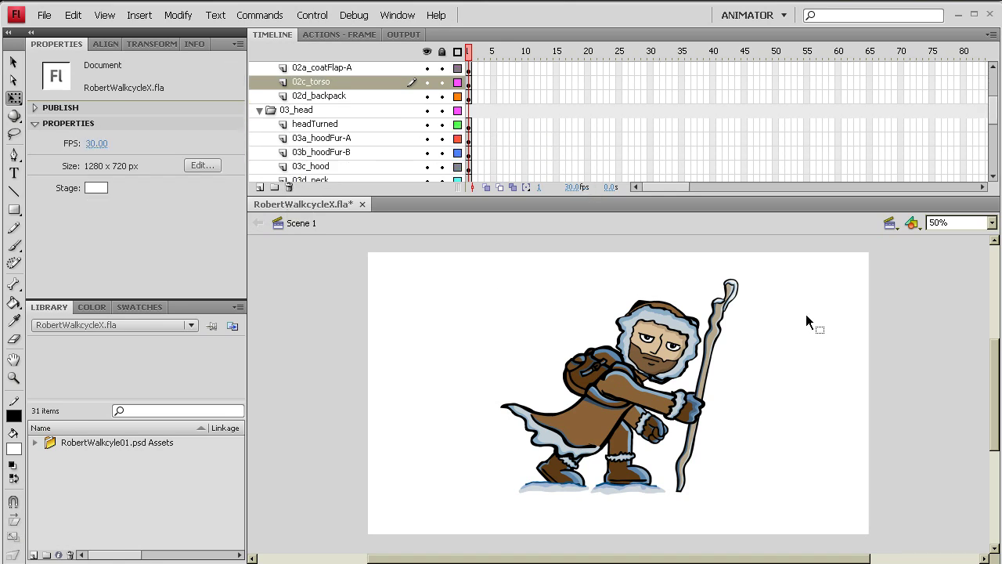
{"action": "left_click_drag", "start_coordinate": [379, 133], "coordinate": [289, 188]}
{"action": "left_click", "coordinate": [362, 139]}
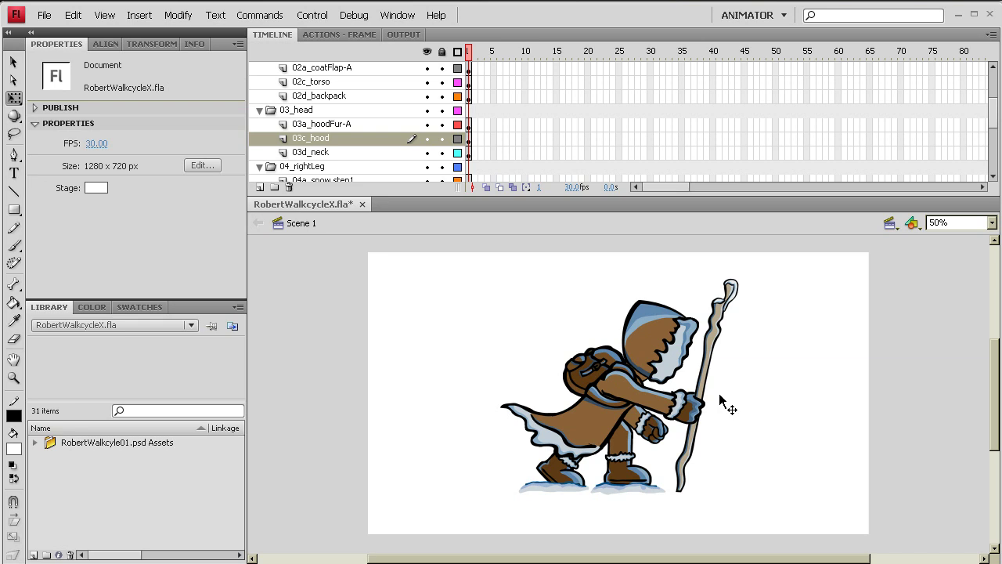
Step: Select the hood fur, hood, staff, boot and coat flap pieces on stage to identify them
{"action": "left_click", "coordinate": [658, 321]}
{"action": "left_click", "coordinate": [15, 63]}
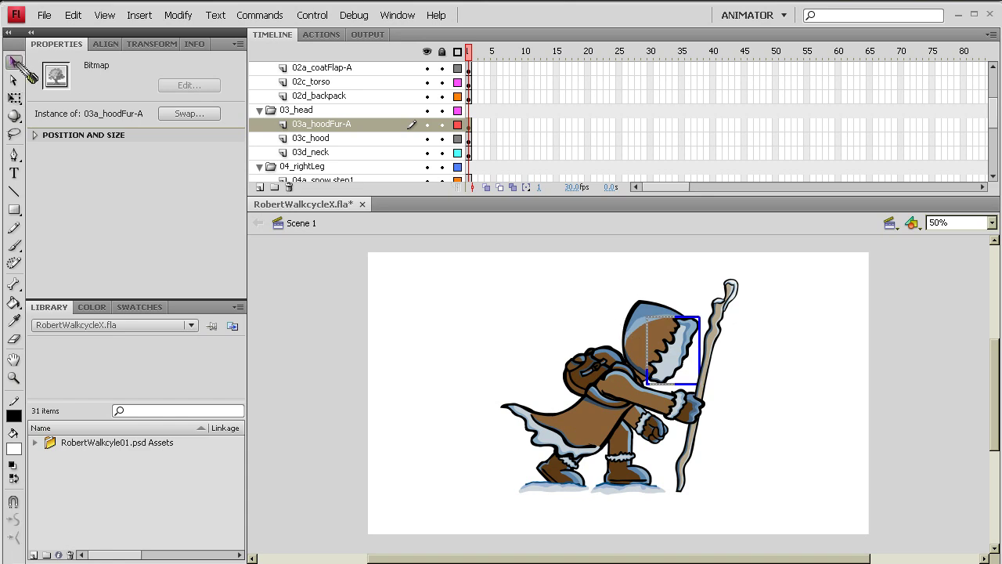
{"action": "left_click", "coordinate": [629, 336]}
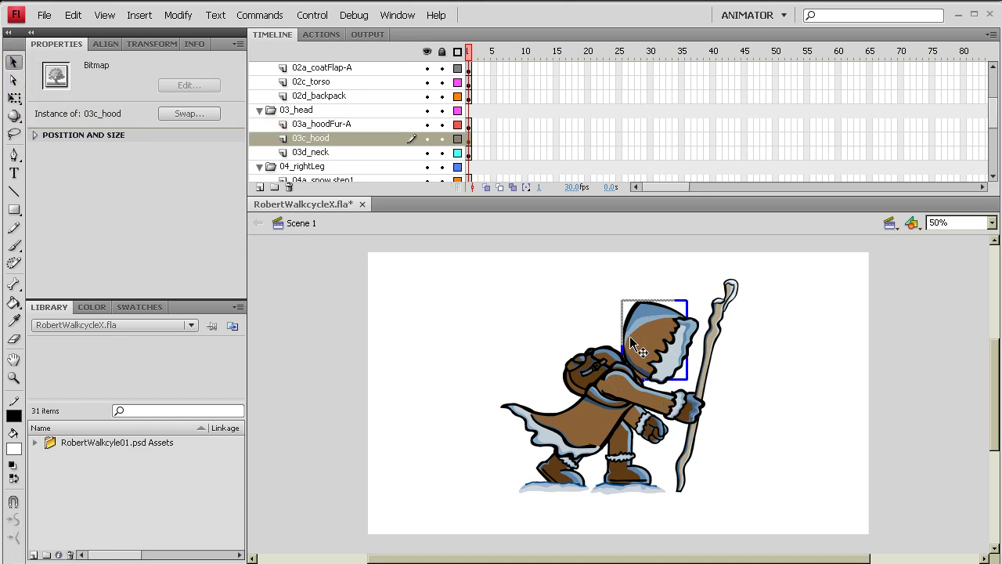
{"action": "left_click", "coordinate": [678, 344]}
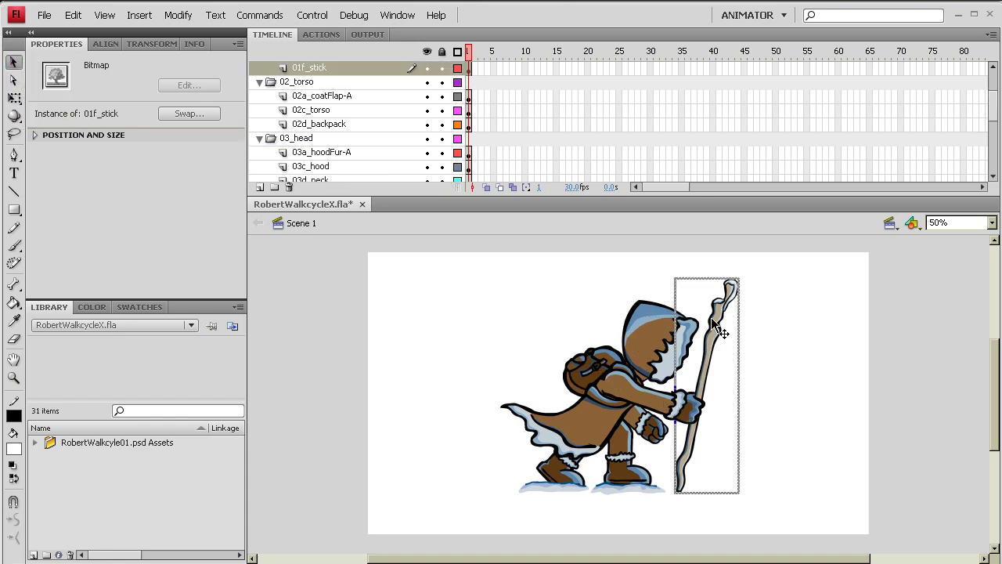
{"action": "left_click", "coordinate": [629, 467]}
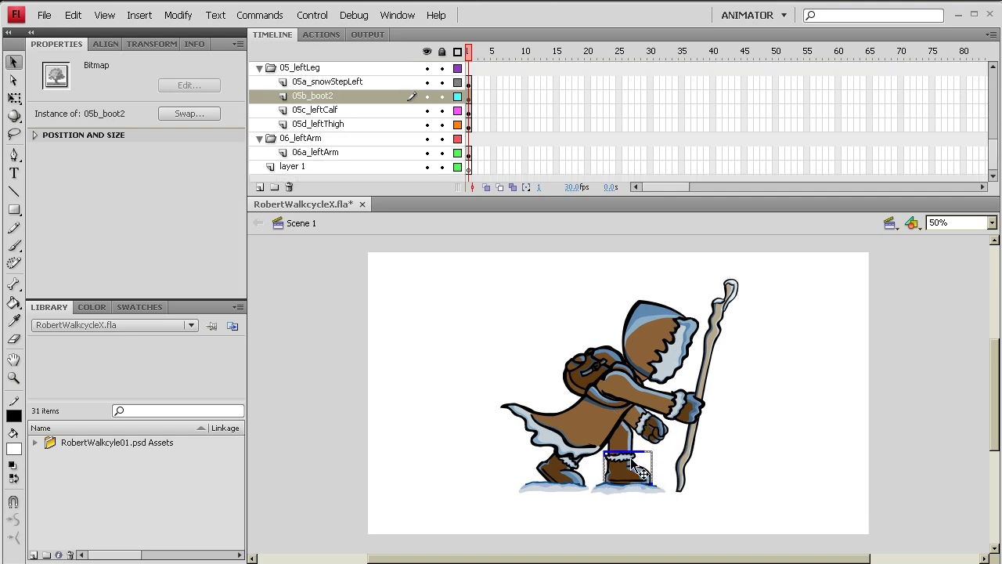
{"action": "left_click", "coordinate": [586, 429]}
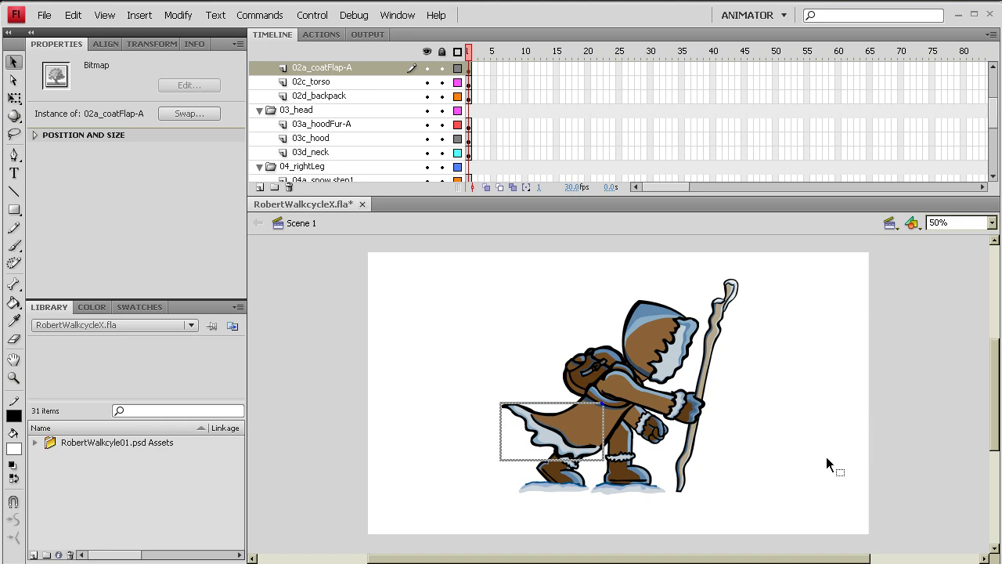
{"action": "left_click", "coordinate": [798, 378]}
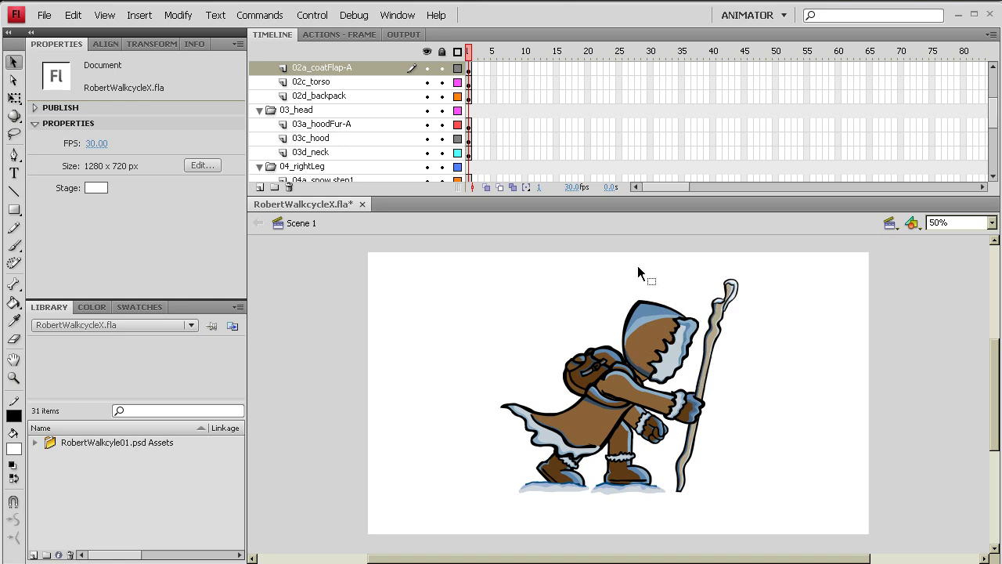
{"action": "left_click", "coordinate": [650, 327]}
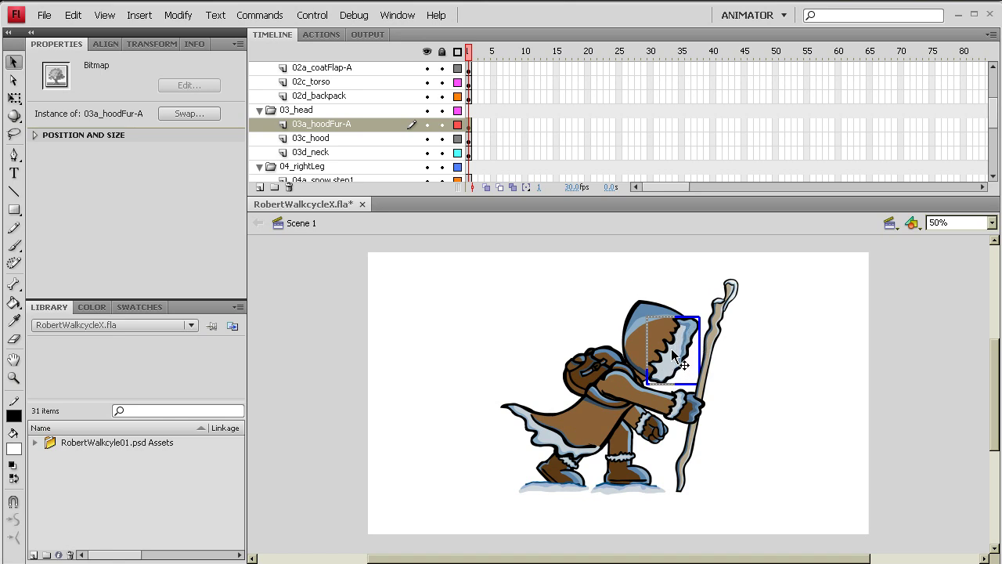
{"action": "left_click", "coordinate": [631, 334]}
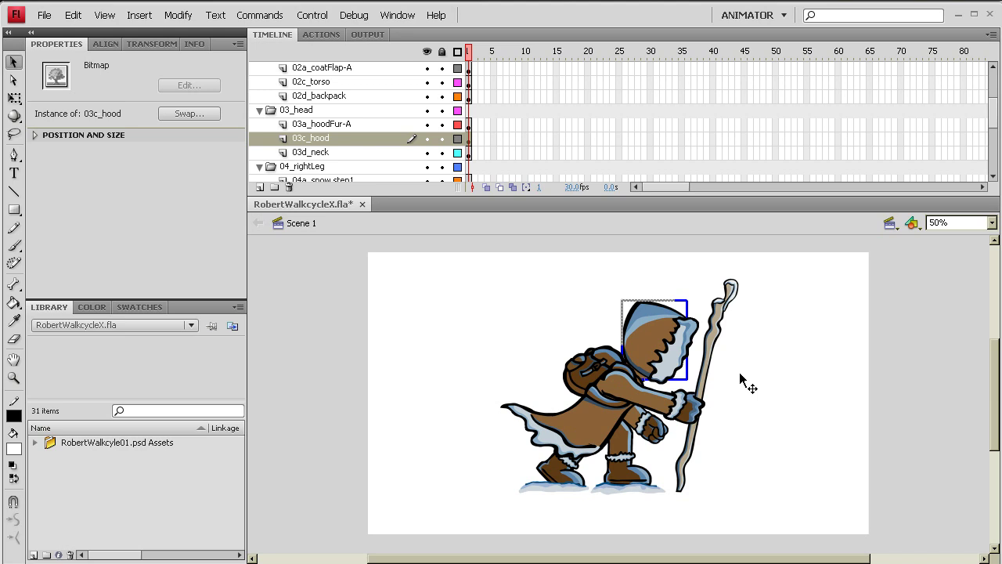
{"action": "left_click", "coordinate": [674, 350]}
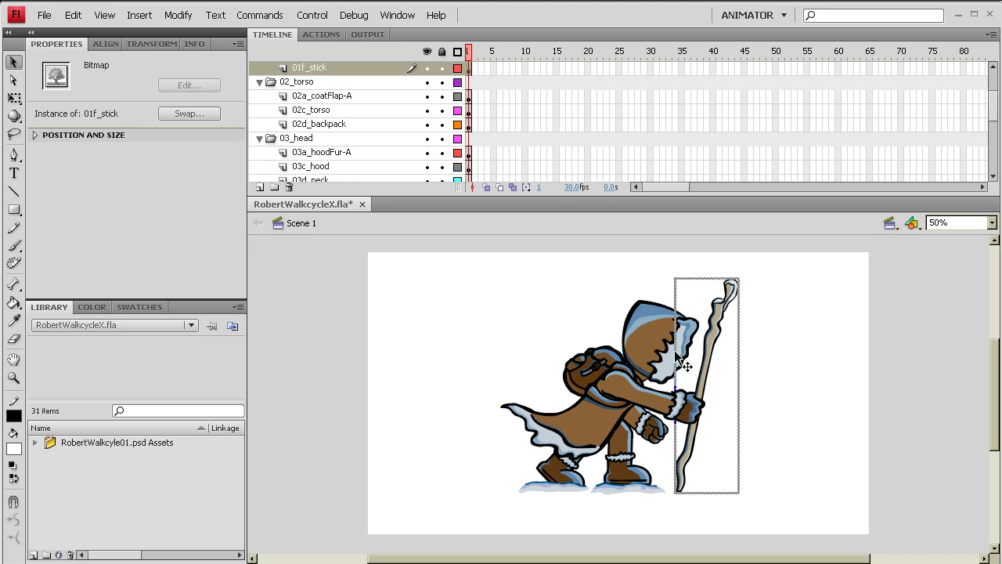
{"action": "left_click", "coordinate": [665, 366]}
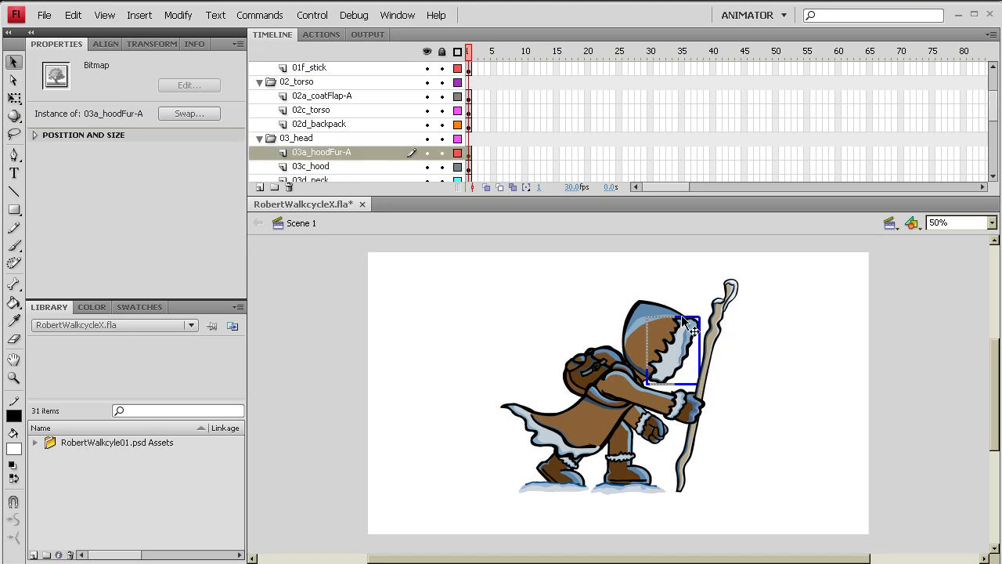
Step: Delete the 03a_hoodFur-A layer and select the plain hood bitmap
{"action": "left_click", "coordinate": [376, 153]}
{"action": "left_click_drag", "start_coordinate": [289, 210], "coordinate": [289, 187]}
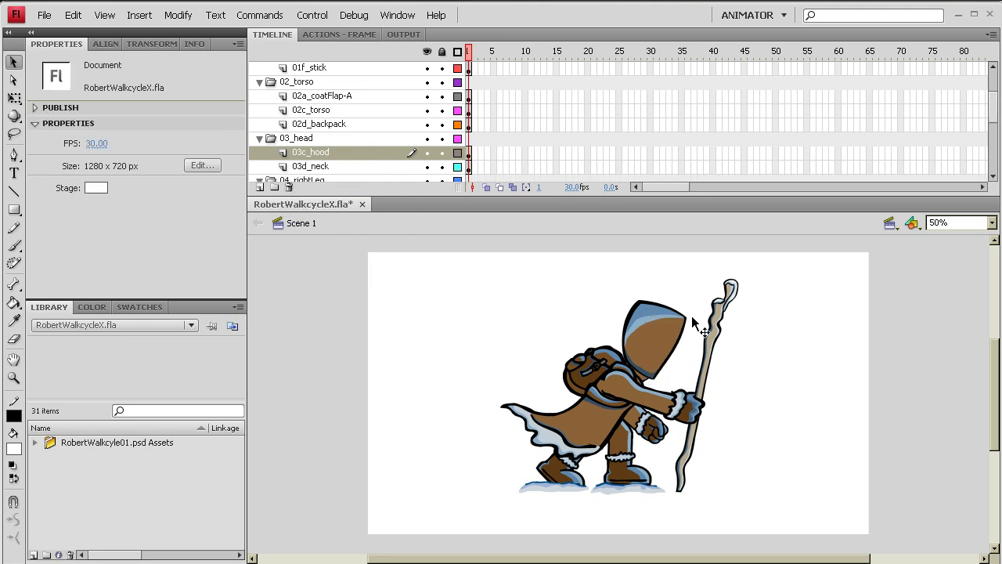
{"action": "left_click", "coordinate": [666, 371]}
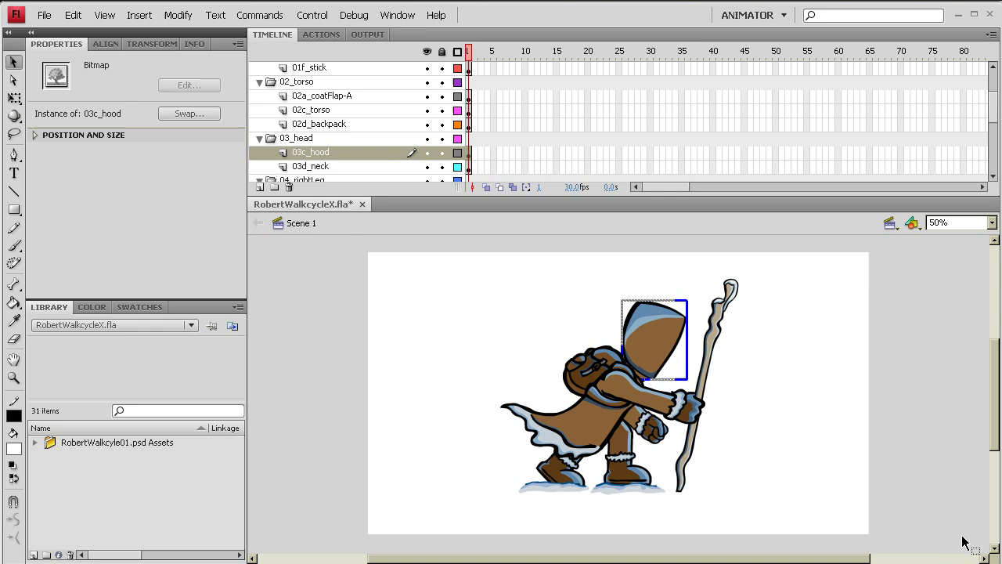
Step: Convert the hood bitmap with F8 into a Graphic symbol named 'hood'
{"action": "key", "text": "F8"}
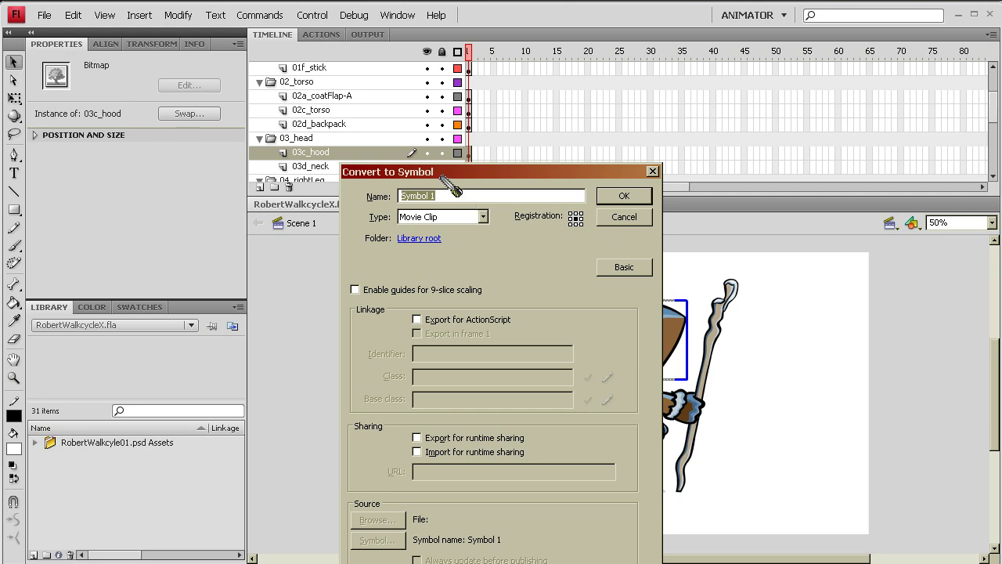
{"action": "left_click_drag", "start_coordinate": [453, 174], "coordinate": [515, 148]}
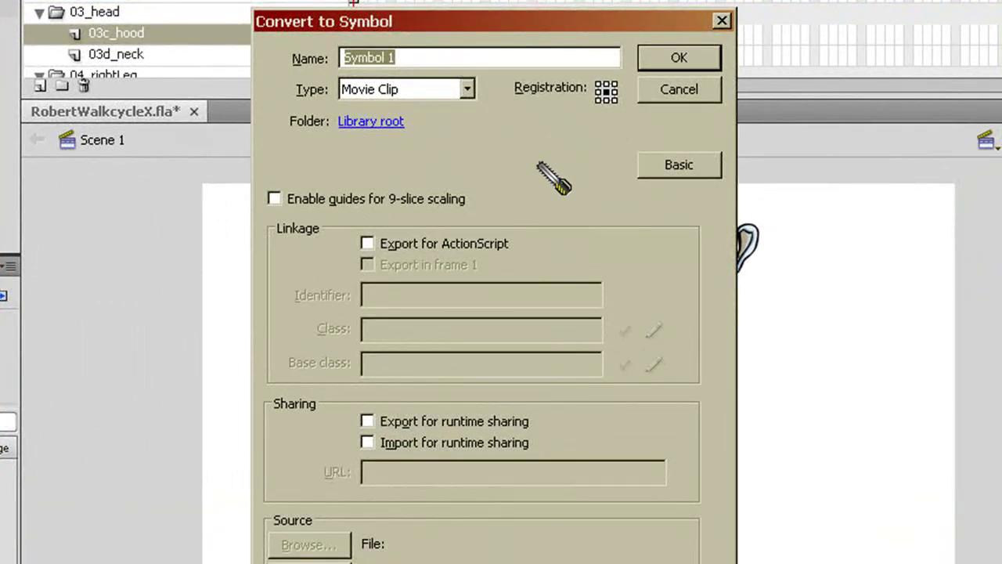
{"action": "left_click", "coordinate": [466, 88]}
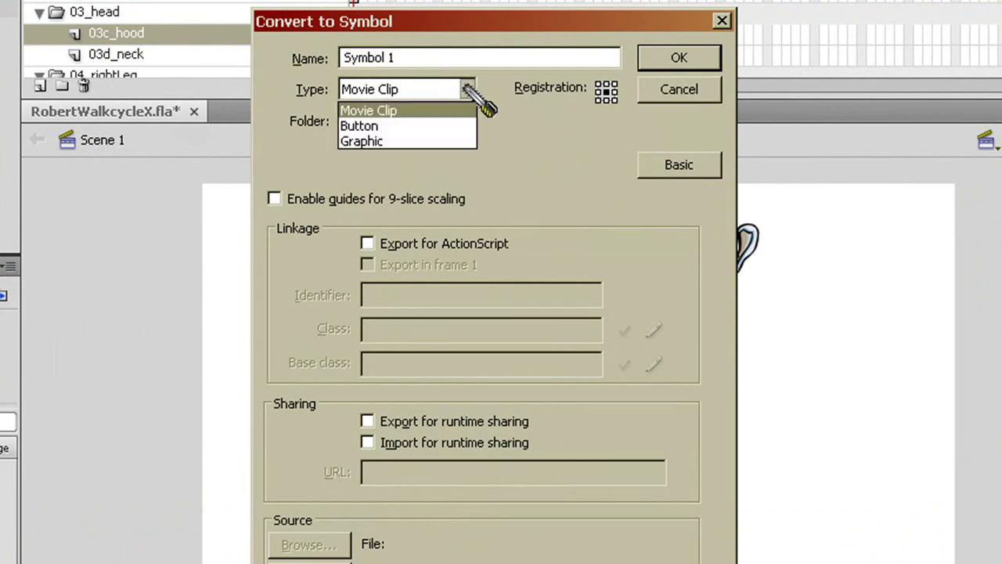
{"action": "left_click", "coordinate": [438, 141]}
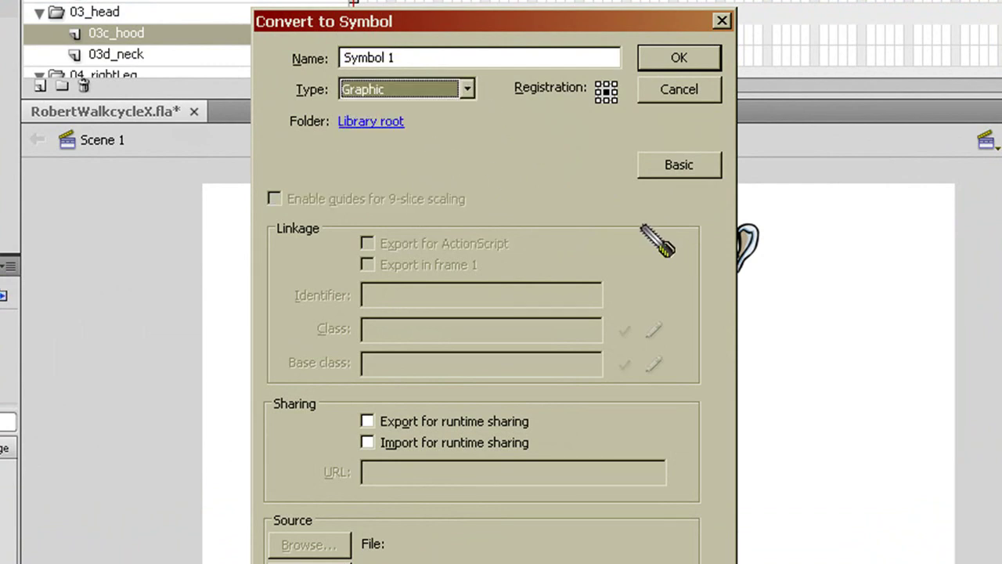
{"action": "left_click", "coordinate": [417, 60]}
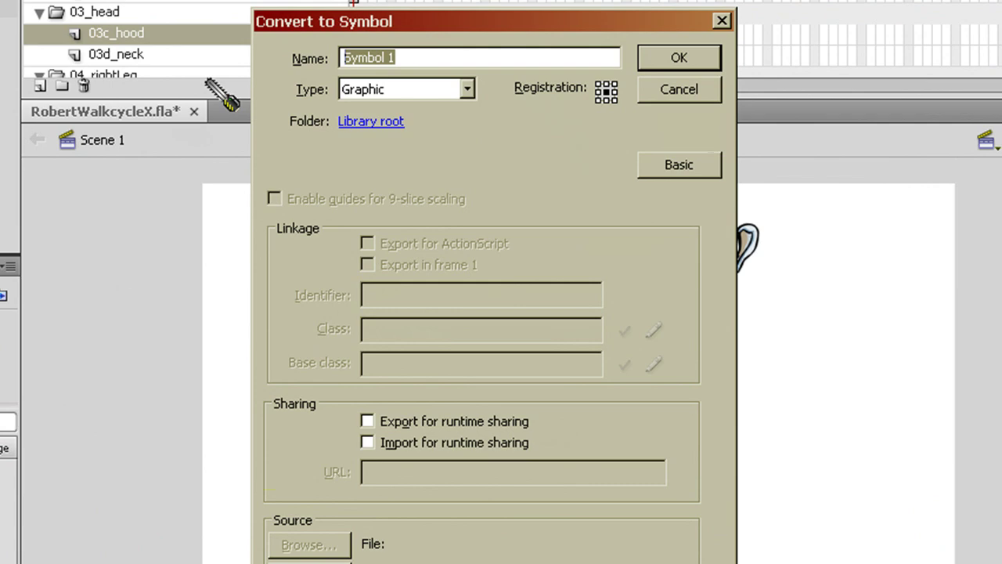
{"action": "type", "text": "hood"}
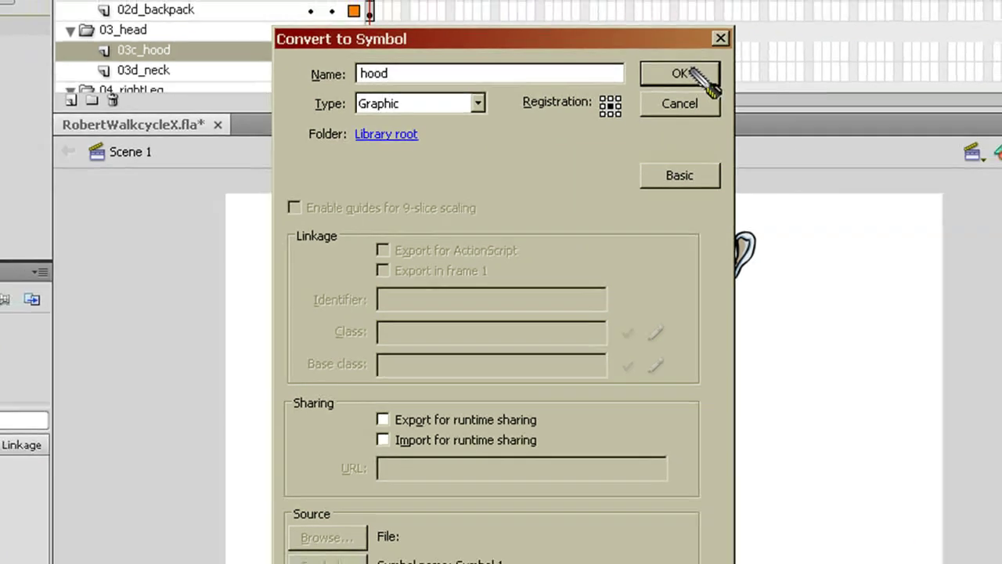
{"action": "left_click", "coordinate": [687, 59]}
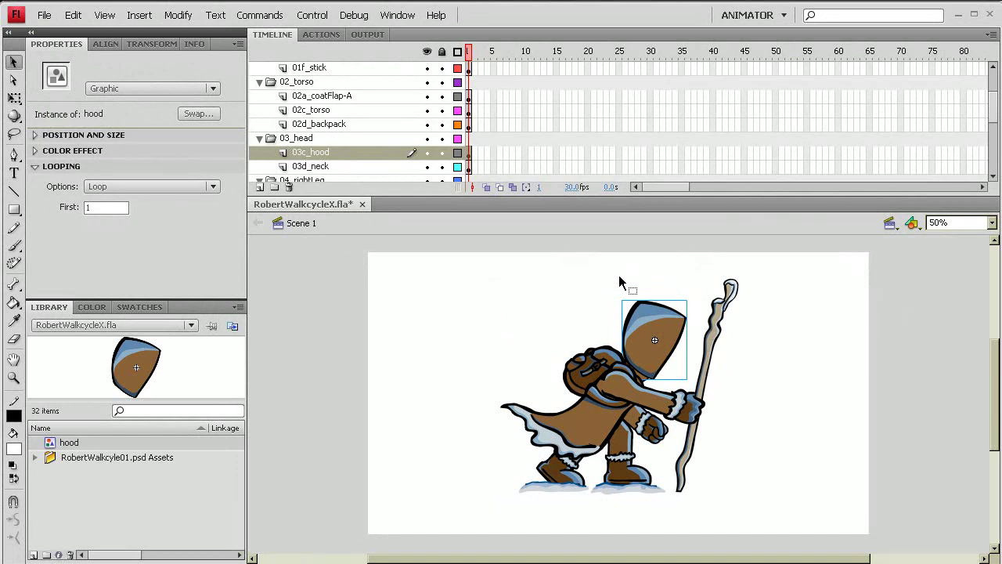
{"action": "left_click", "coordinate": [768, 348]}
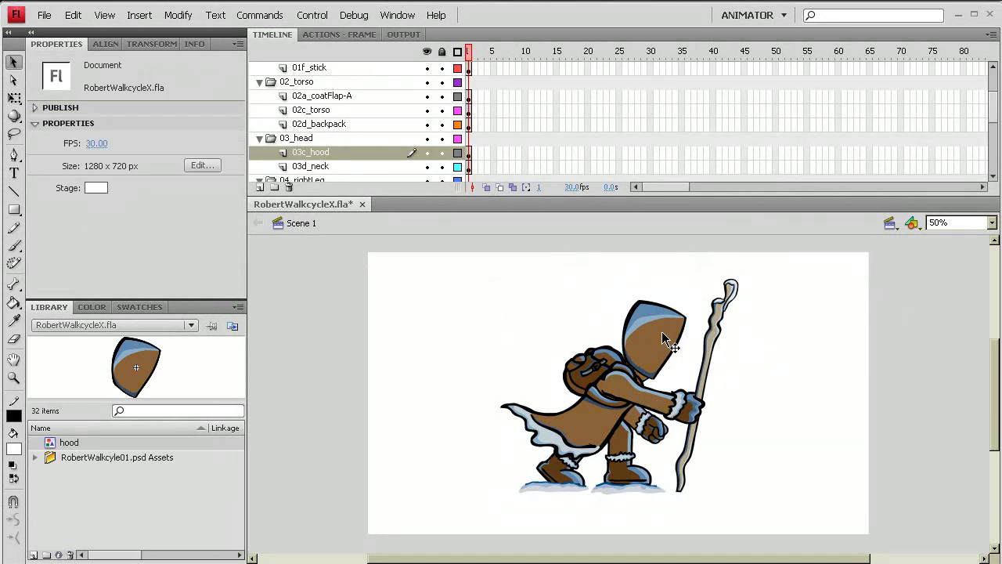
{"action": "left_click", "coordinate": [662, 331]}
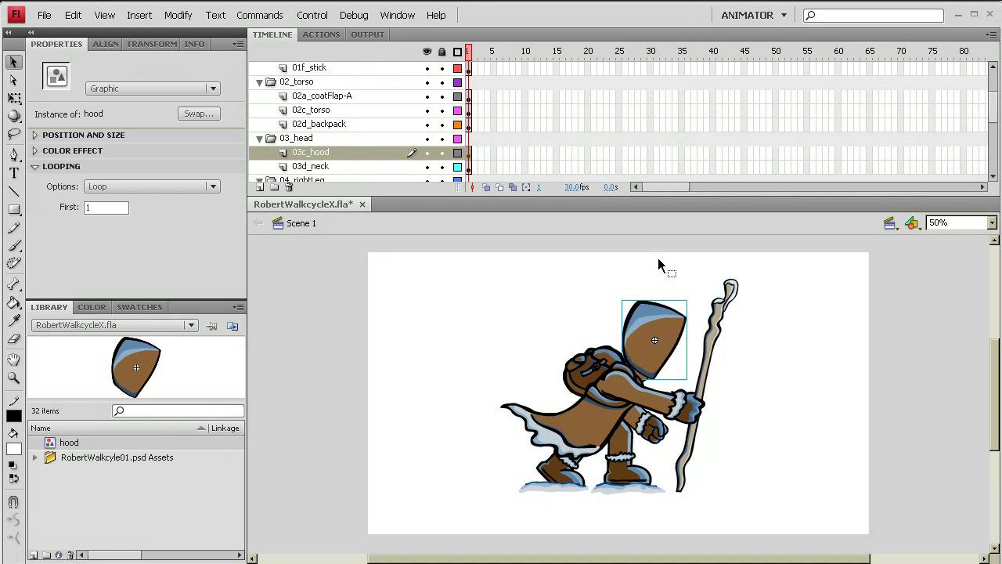
{"action": "left_click", "coordinate": [812, 356]}
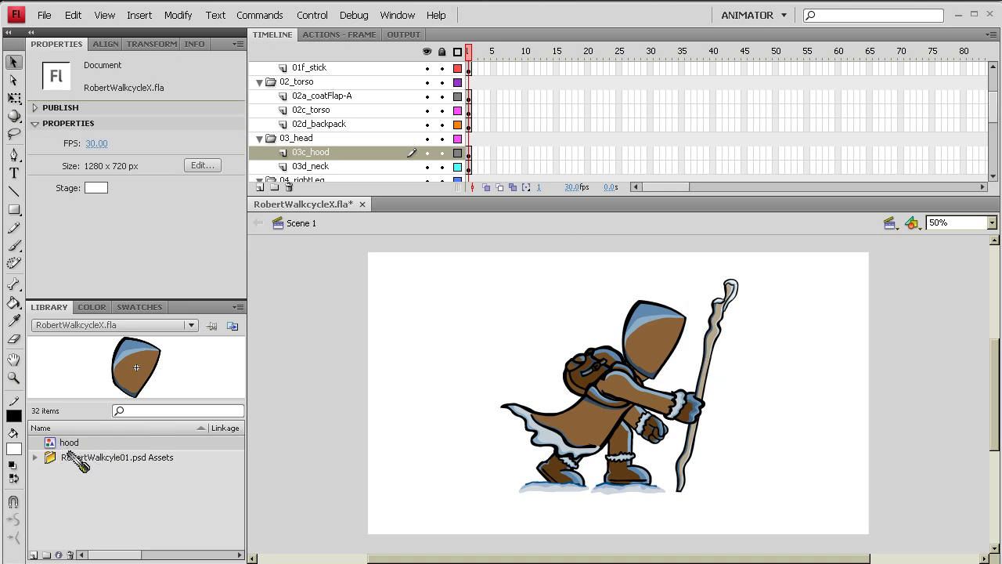
{"action": "left_click", "coordinate": [658, 349]}
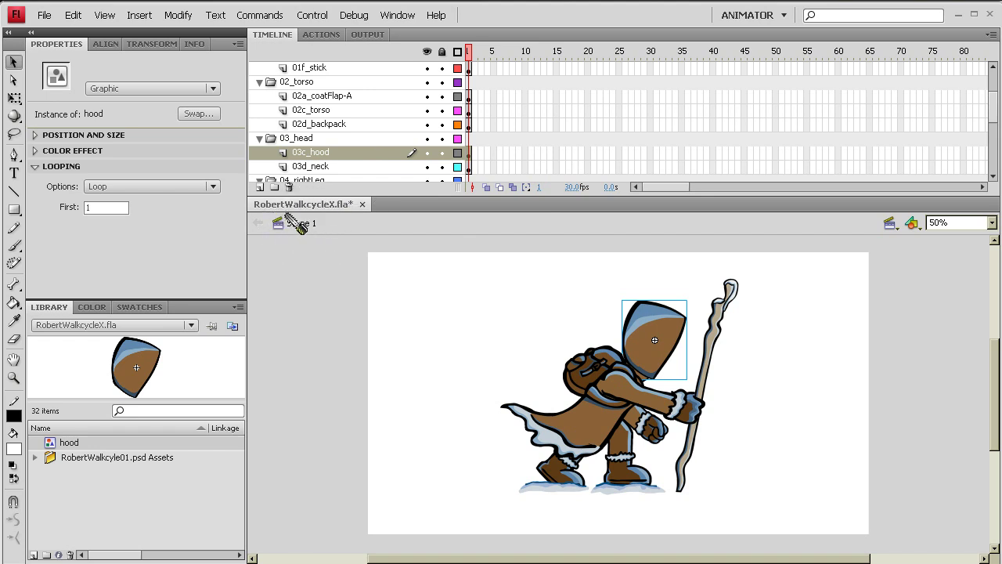
Step: Double-click the hood instance to edit the hood symbol in place
{"action": "double_click", "coordinate": [663, 337]}
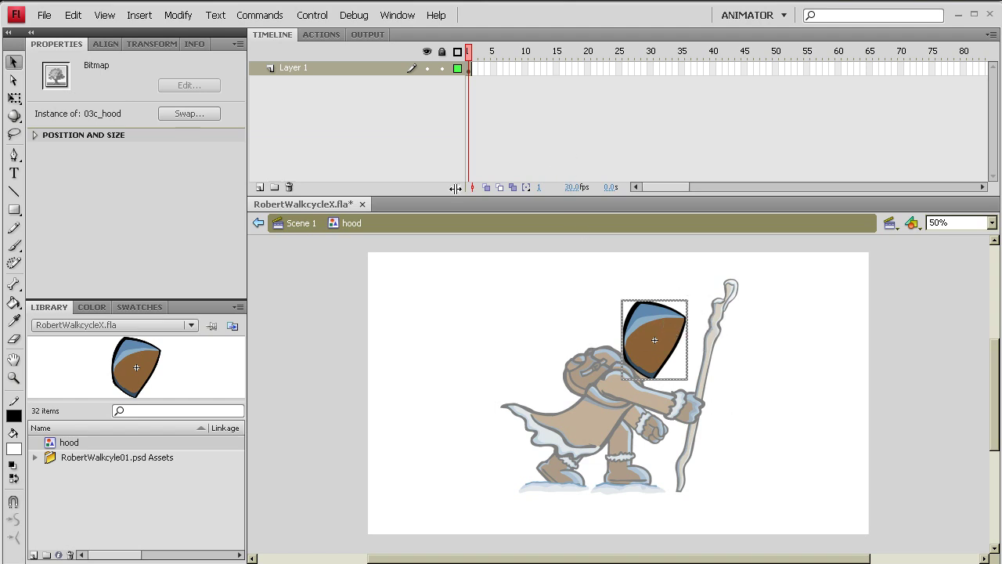
Step: Add Layer 2 in the hood symbol and place the 03a_hoodFur-A bitmap over the hood, nudged into position
{"action": "left_click", "coordinate": [260, 188]}
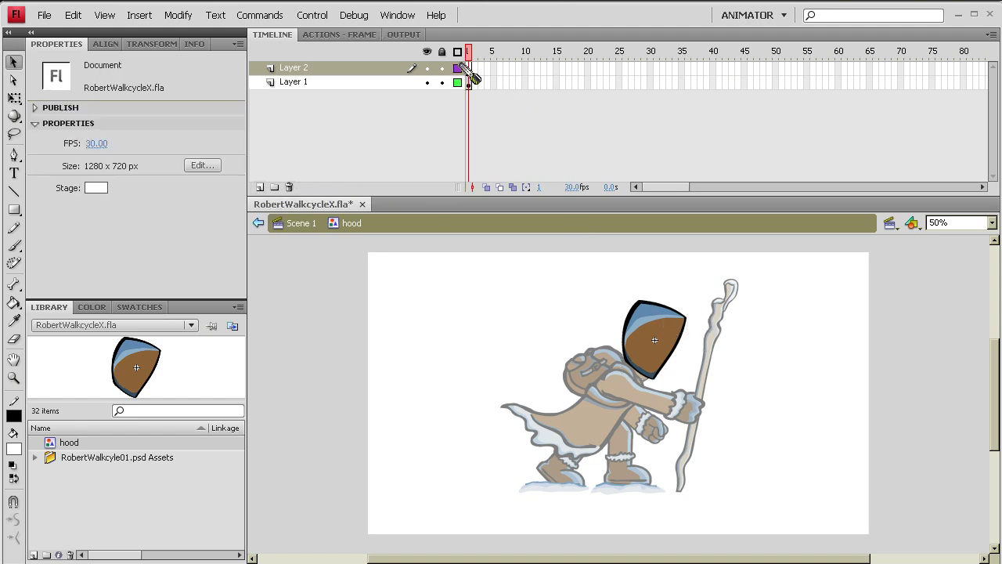
{"action": "left_click", "coordinate": [34, 457]}
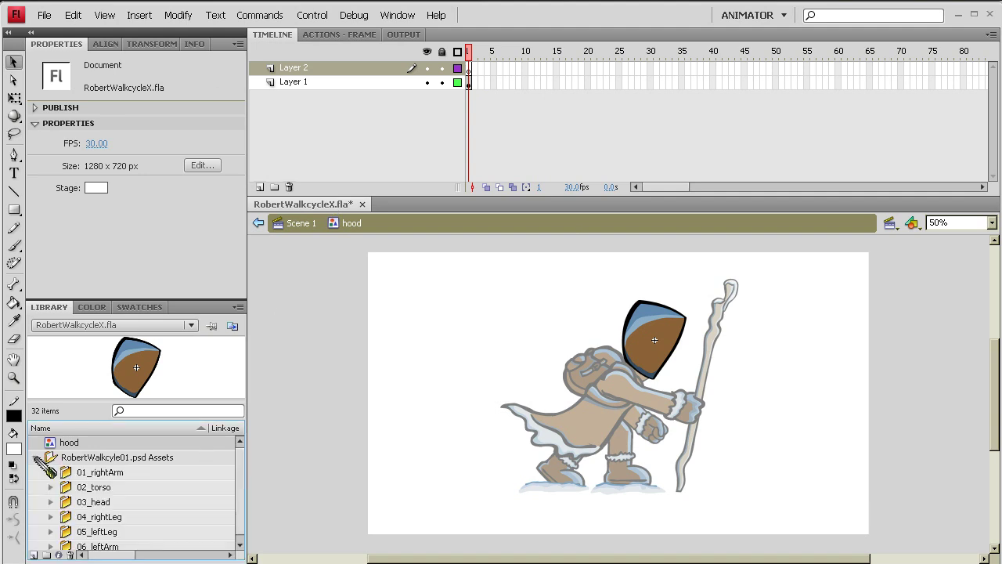
{"action": "left_click_drag", "start_coordinate": [242, 472], "coordinate": [94, 508]}
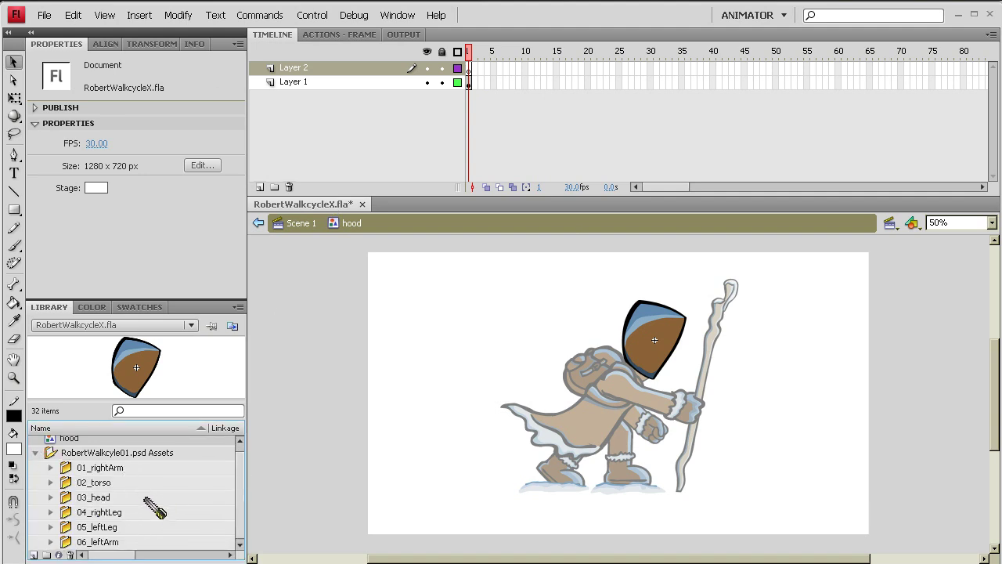
{"action": "left_click", "coordinate": [51, 498]}
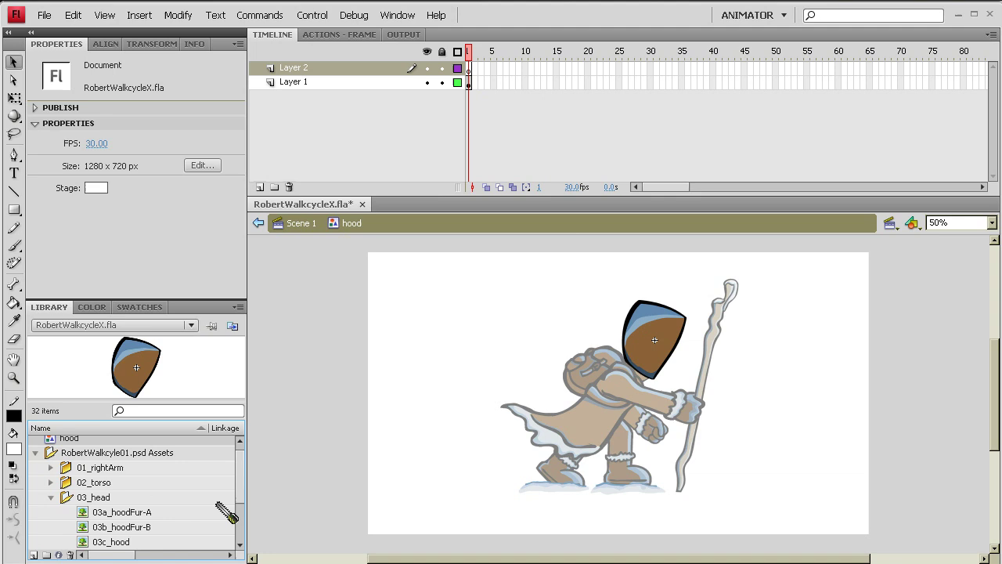
{"action": "scroll", "coordinate": [239, 493], "scroll_direction": "down", "scroll_amount": 1}
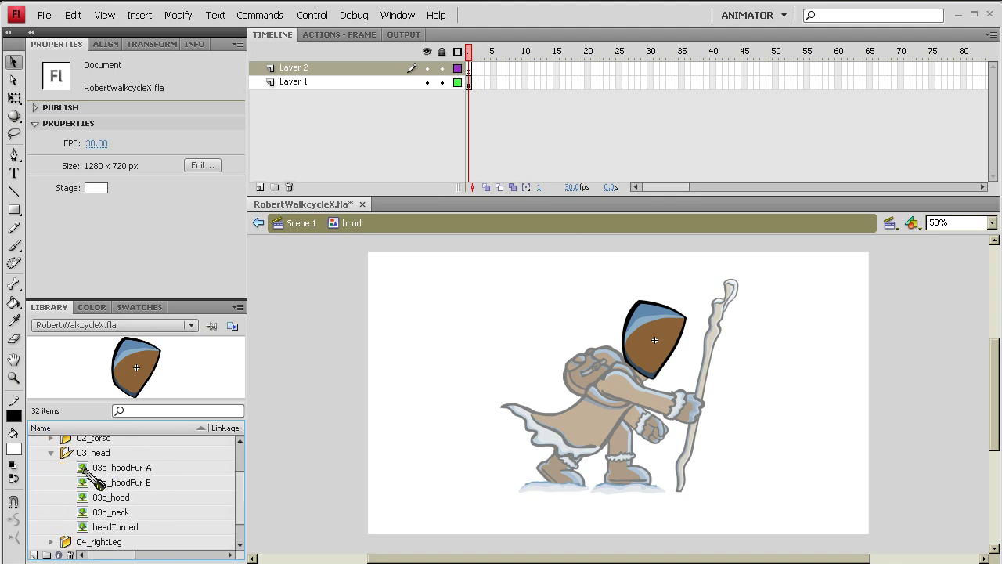
{"action": "left_click_drag", "start_coordinate": [90, 468], "coordinate": [670, 355]}
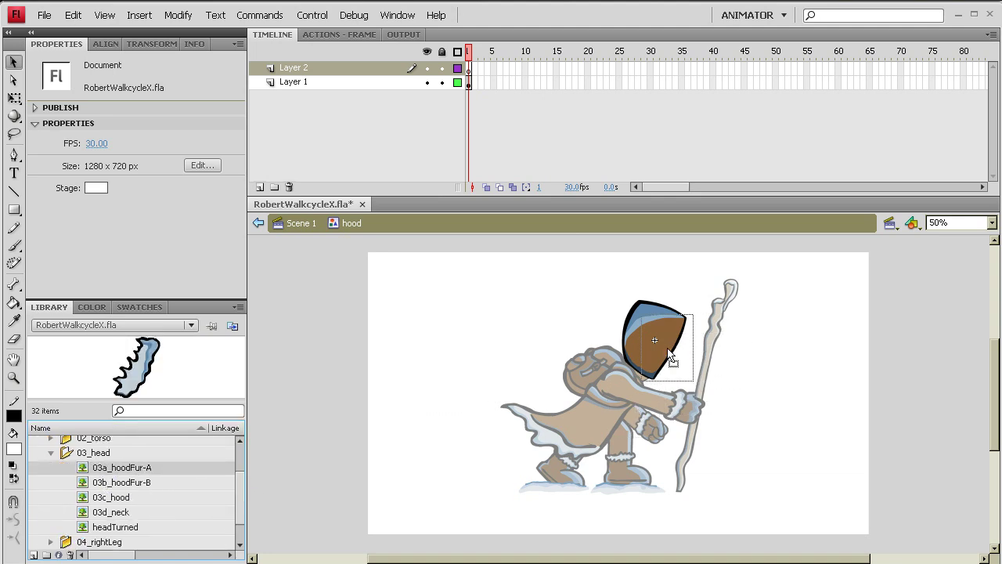
{"action": "key", "text": "Up"}
{"action": "key", "text": "Up"}
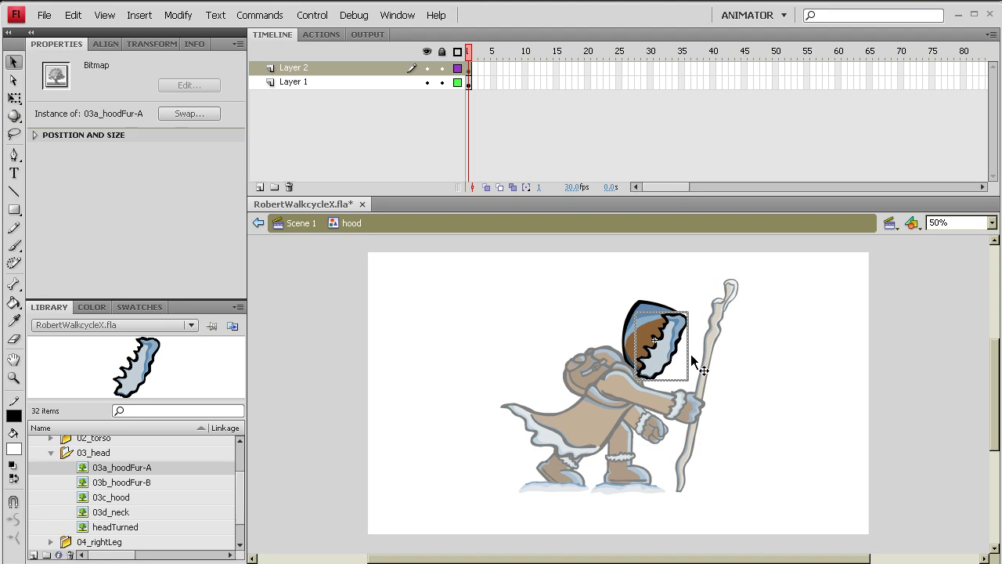
{"action": "key", "text": "Left"}
{"action": "key", "text": "Left"}
{"action": "key", "text": "Left"}
{"action": "key", "text": "Left"}
{"action": "key", "text": "Left"}
{"action": "key", "text": "Left"}
{"action": "key", "text": "Right"}
{"action": "key", "text": "Right"}
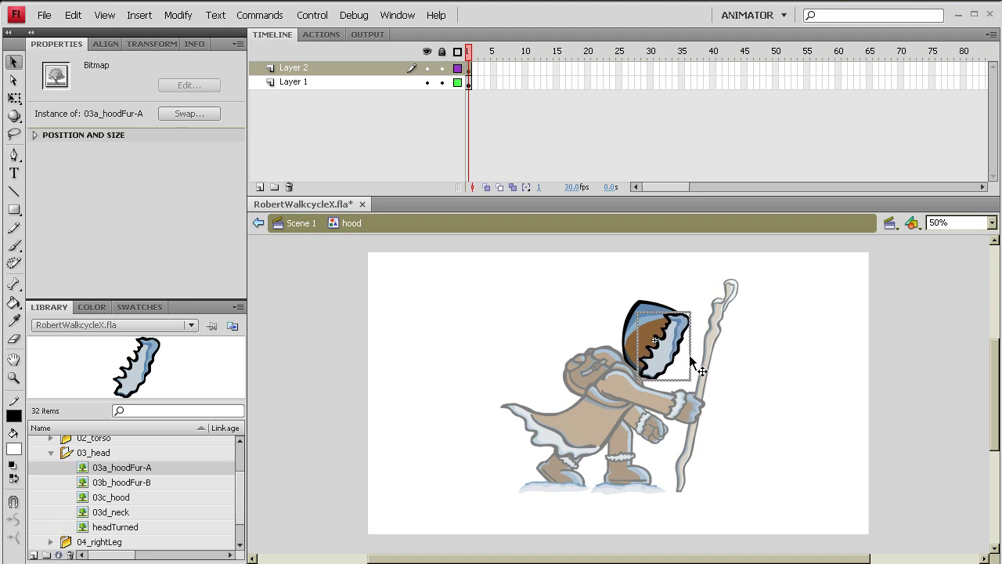
{"action": "left_click", "coordinate": [533, 274]}
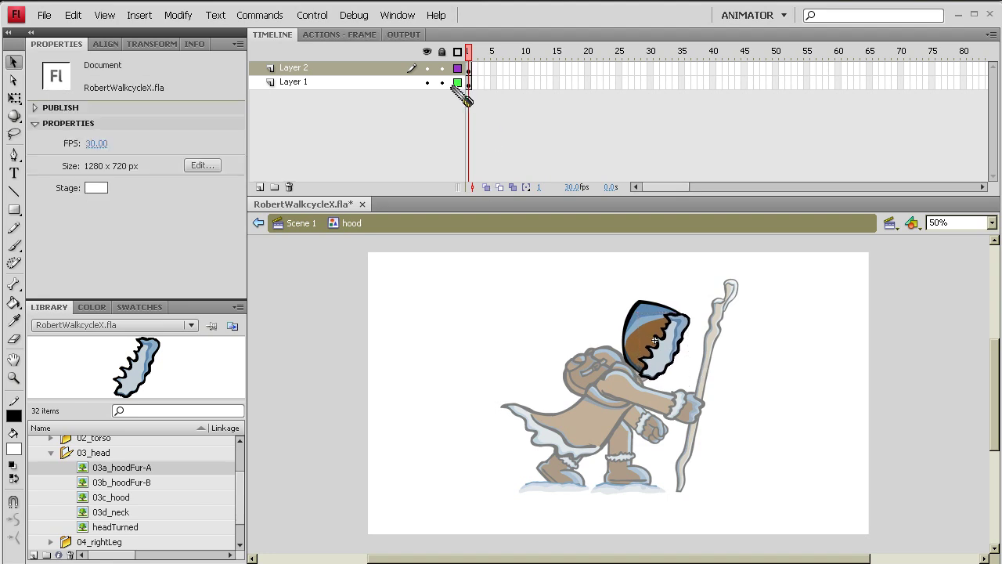
{"action": "left_click", "coordinate": [674, 343]}
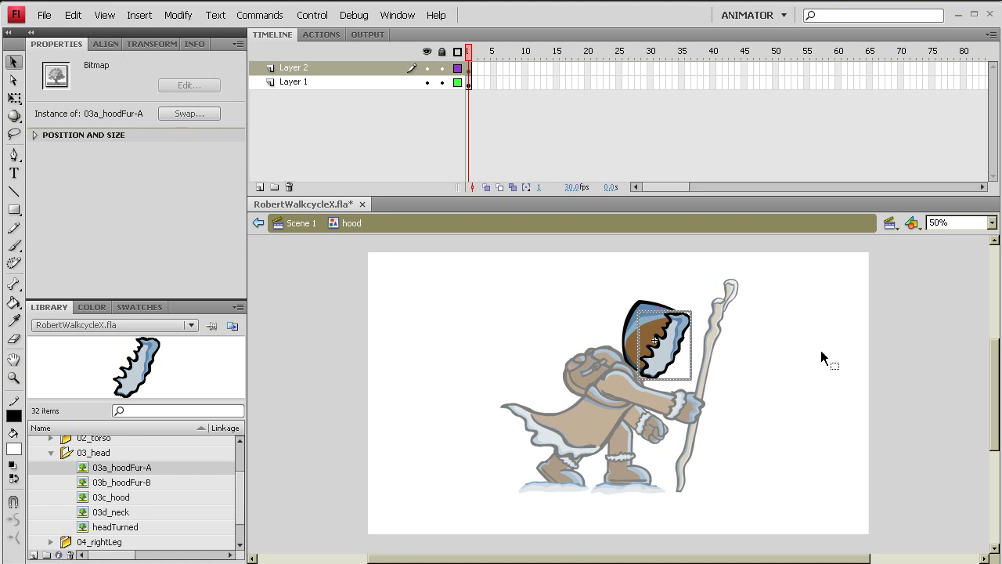
{"action": "left_click", "coordinate": [750, 338]}
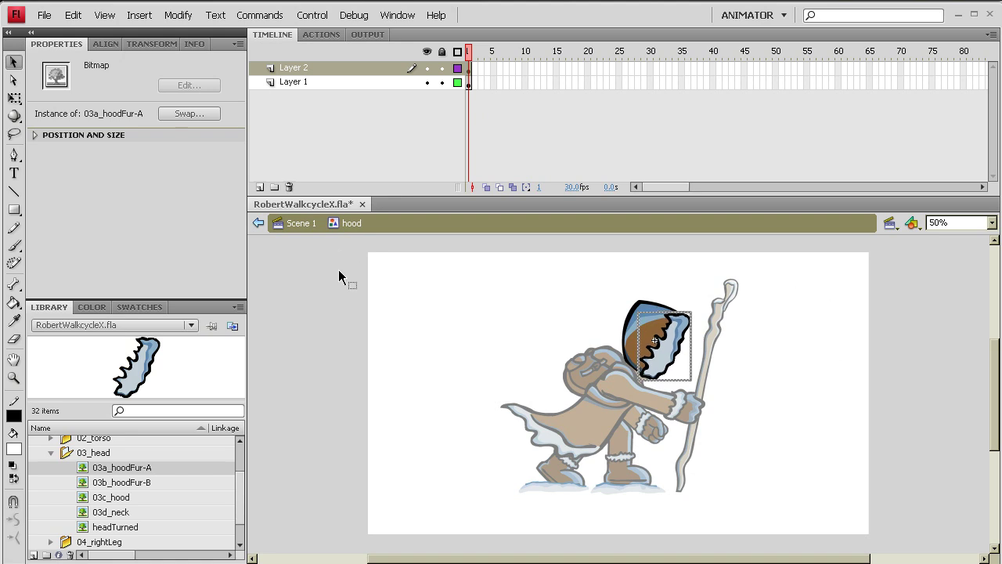
{"action": "left_click", "coordinate": [298, 227]}
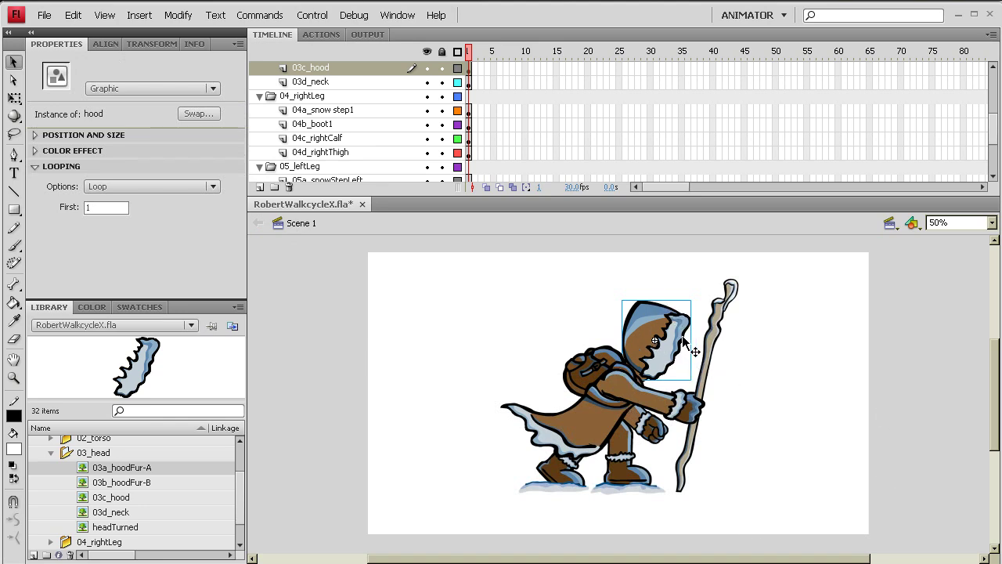
{"action": "left_click_drag", "start_coordinate": [707, 352], "coordinate": [651, 310]}
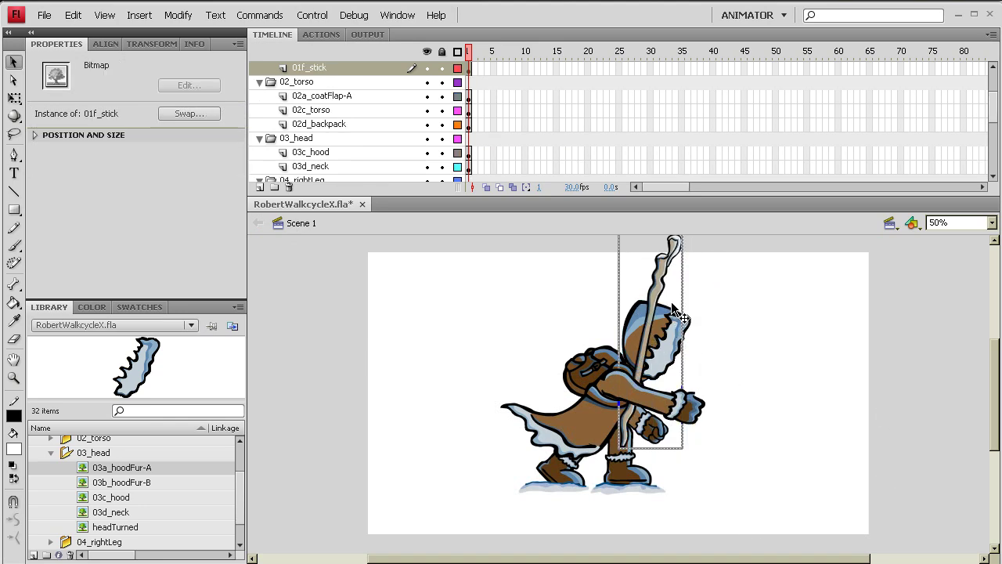
{"action": "key", "text": "ctrl+z"}
{"action": "left_click", "coordinate": [658, 345]}
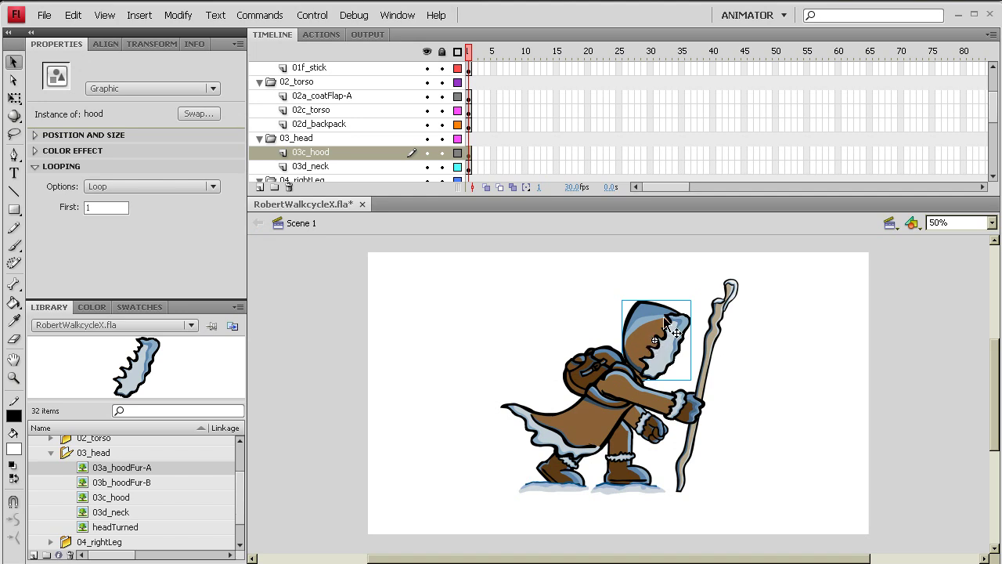
{"action": "left_click_drag", "start_coordinate": [667, 325], "coordinate": [680, 307]}
{"action": "left_click", "coordinate": [679, 345]}
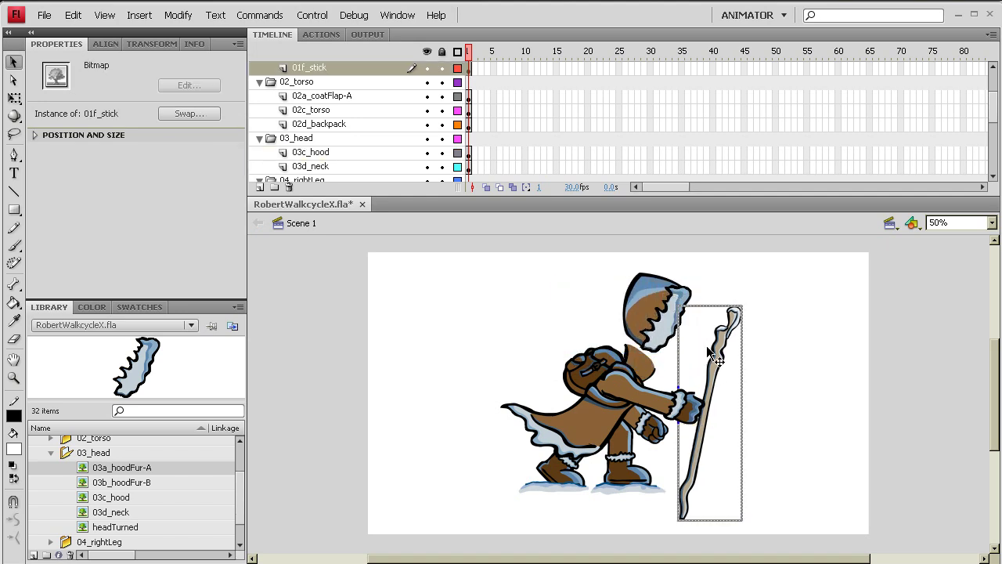
{"action": "left_click_drag", "start_coordinate": [707, 347], "coordinate": [803, 354]}
{"action": "left_click_drag", "start_coordinate": [671, 307], "coordinate": [671, 330]}
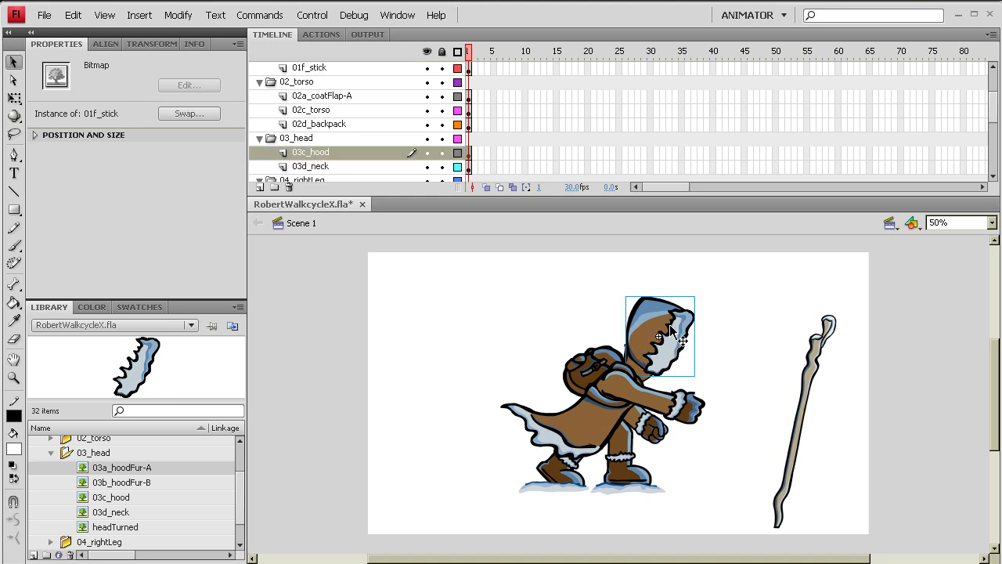
{"action": "key", "text": "ctrl+z"}
{"action": "key", "text": "ctrl+z"}
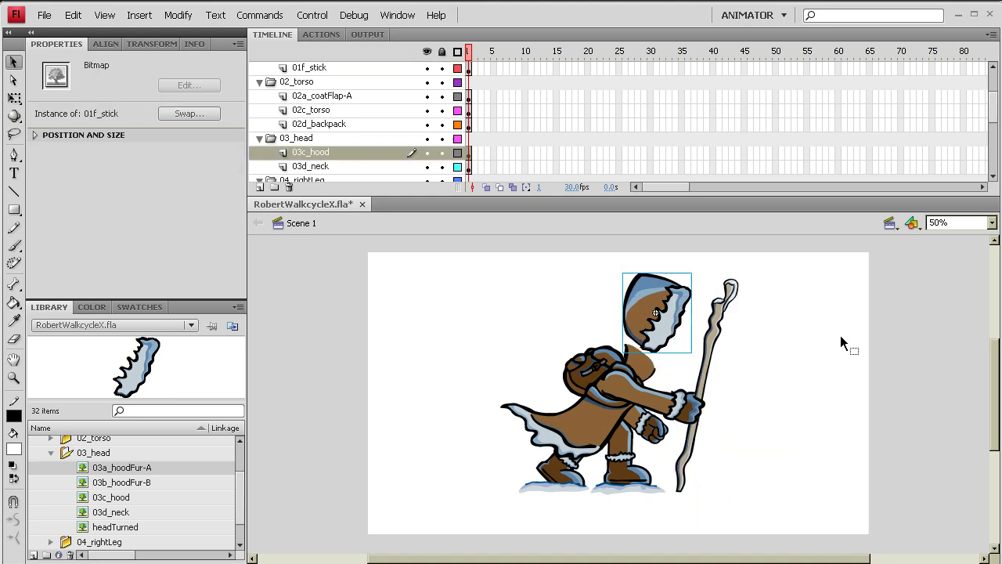
{"action": "key", "text": "ctrl+z"}
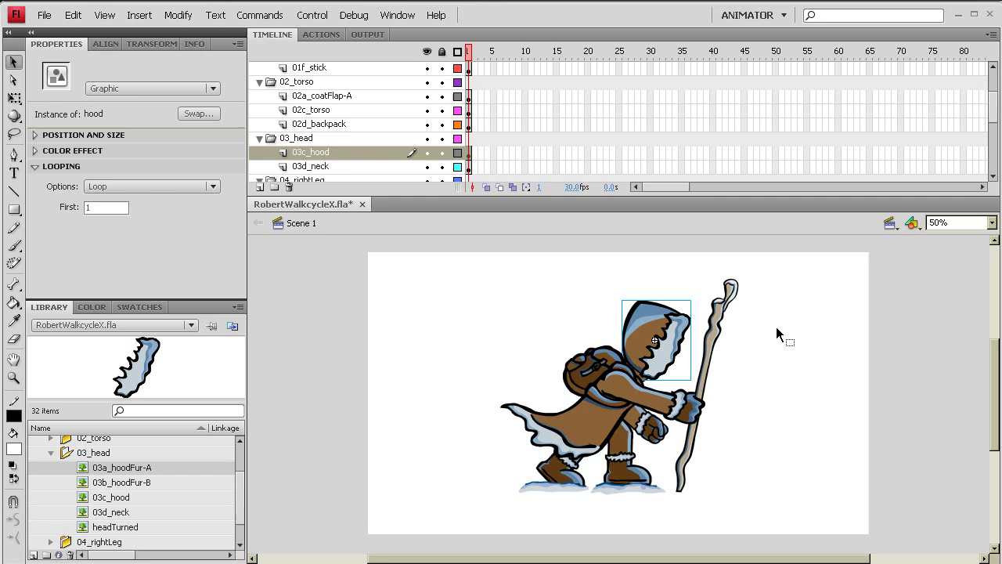
{"action": "left_click", "coordinate": [681, 317]}
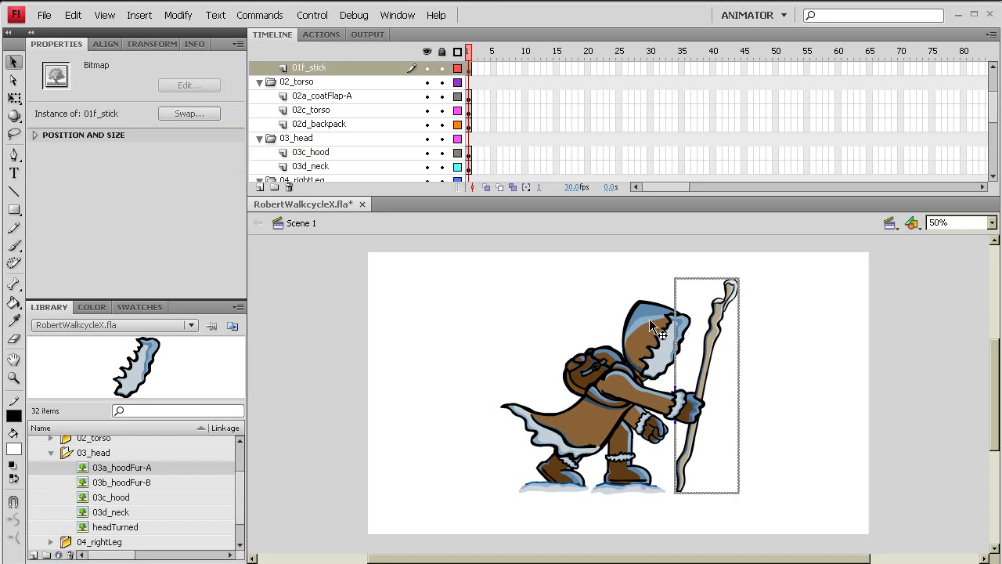
{"action": "double_click", "coordinate": [652, 324]}
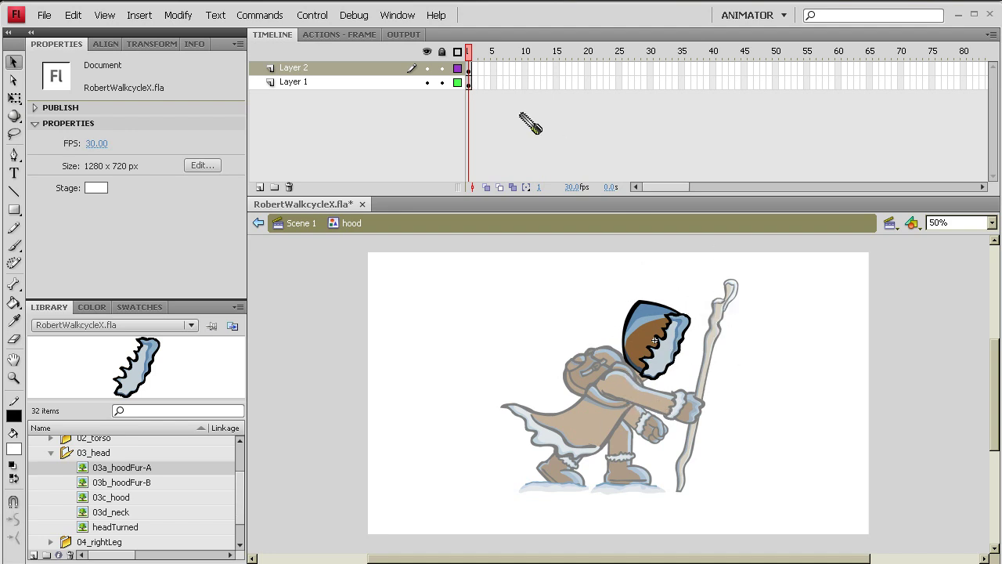
Step: Insert a blank keyframe at frame 2 of Layer 1 and place the headTurned face over the body
{"action": "mouse_move", "coordinate": [474, 74]}
{"action": "left_mouse_down"}
{"action": "mouse_move", "coordinate": [519, 184]}
{"action": "mouse_move", "coordinate": [462, 107]}
{"action": "mouse_move", "coordinate": [265, 225]}
{"action": "mouse_move", "coordinate": [476, 84]}
{"action": "left_mouse_up"}
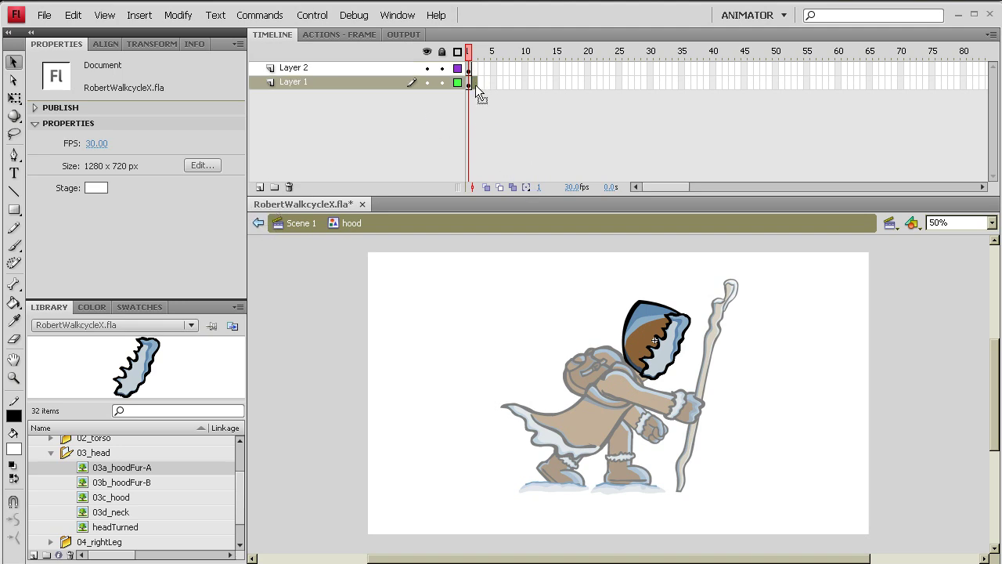
{"action": "right_click", "coordinate": [475, 84]}
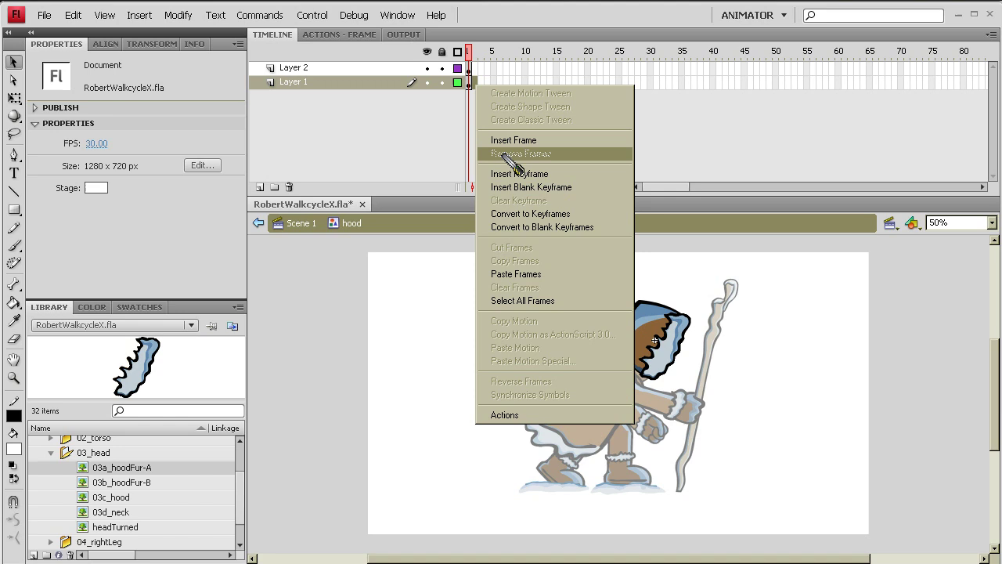
{"action": "left_click", "coordinate": [522, 190]}
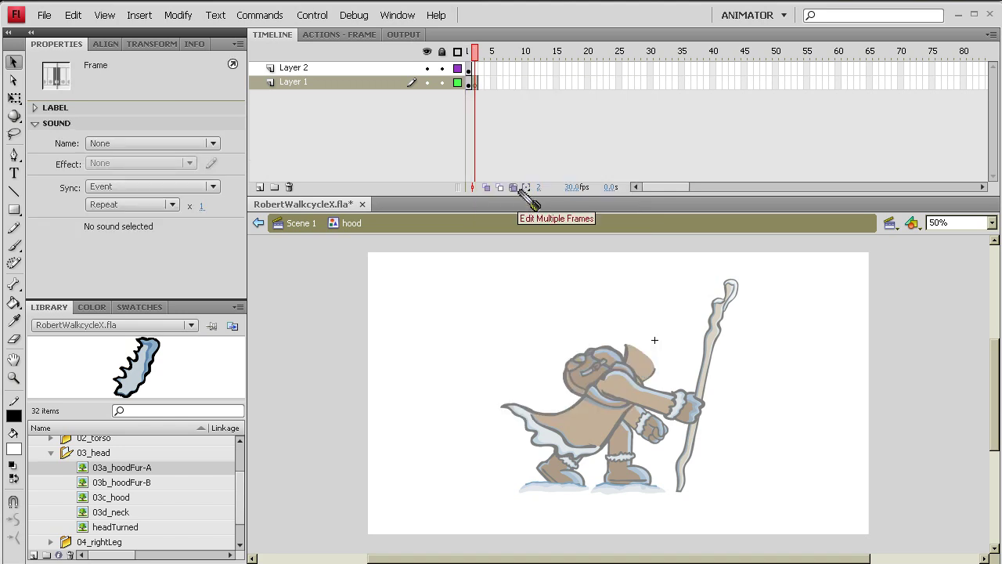
{"action": "left_click", "coordinate": [145, 529]}
{"action": "left_click_drag", "start_coordinate": [149, 538], "coordinate": [682, 342]}
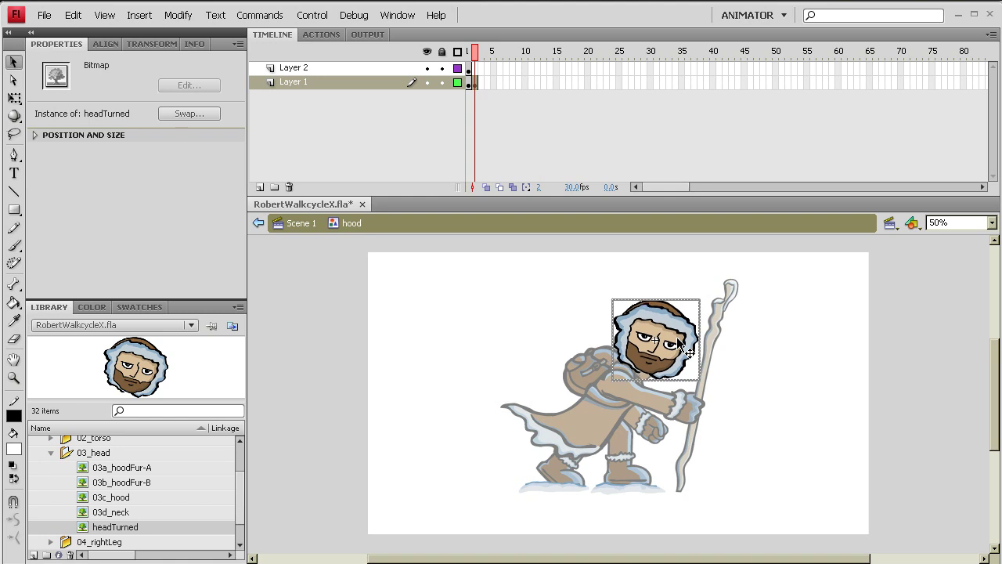
Step: Flip between frames 1 and 2 to compare the hood and turned-face states
{"action": "left_click", "coordinate": [469, 51]}
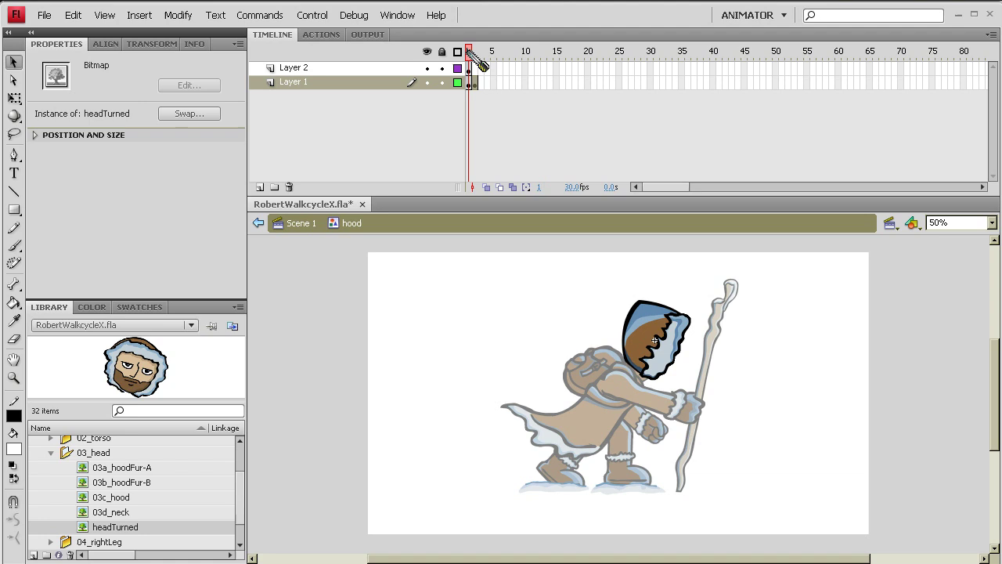
{"action": "left_click", "coordinate": [474, 52]}
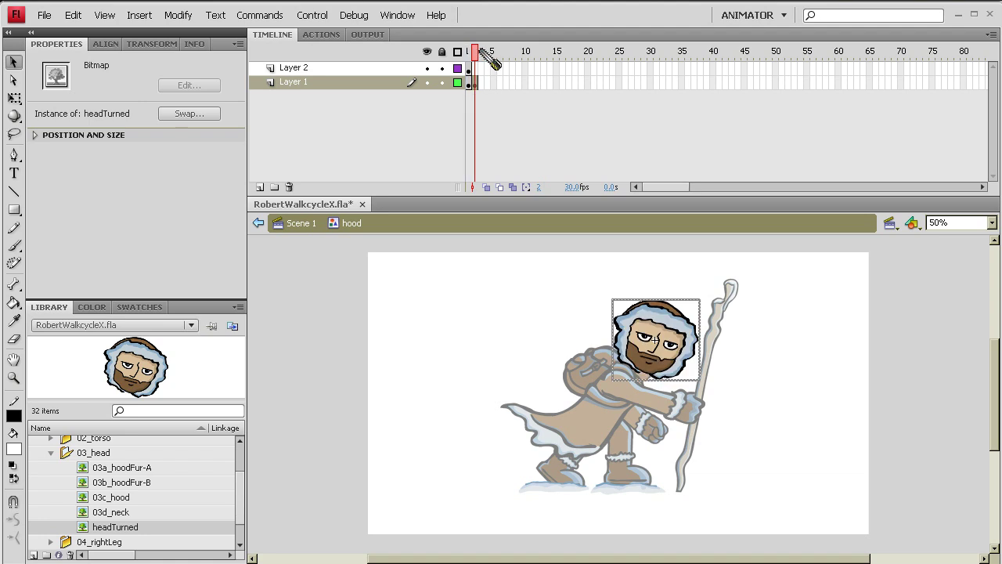
{"action": "mouse_move", "coordinate": [481, 50]}
{"action": "left_mouse_down"}
{"action": "mouse_move", "coordinate": [470, 59]}
{"action": "mouse_move", "coordinate": [478, 62]}
{"action": "mouse_move", "coordinate": [466, 59]}
{"action": "left_mouse_up"}
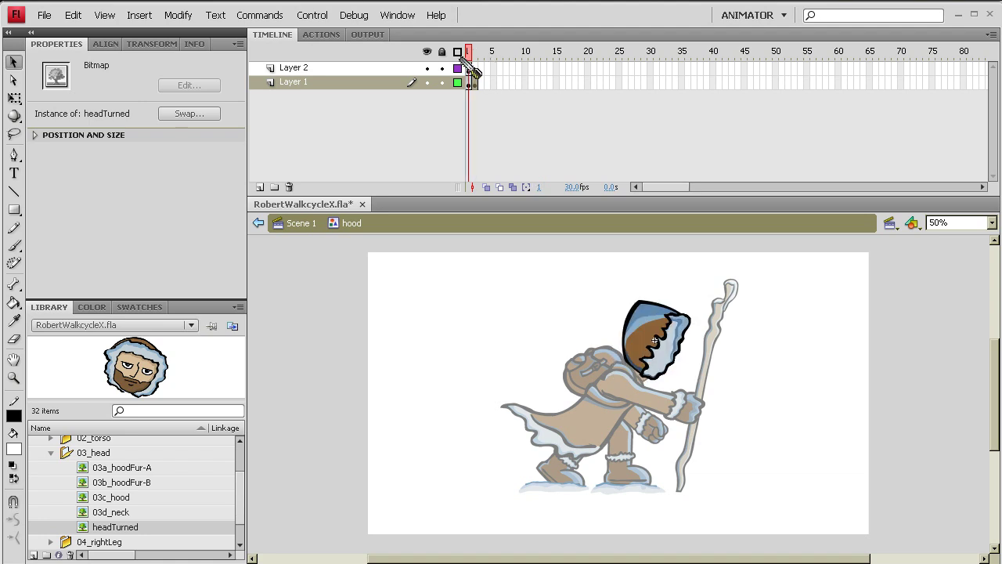
{"action": "left_click", "coordinate": [296, 224]}
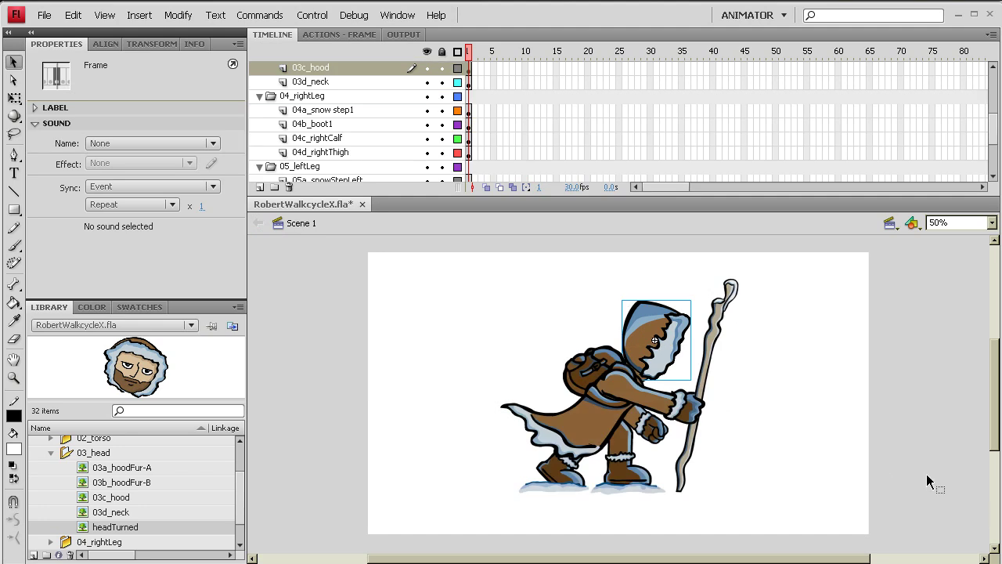
{"action": "left_click", "coordinate": [830, 375]}
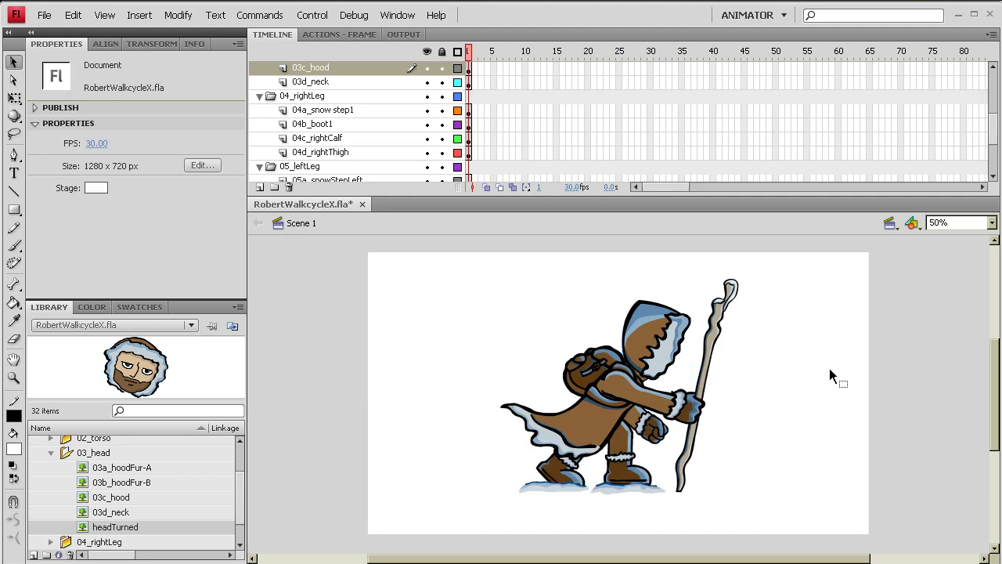
{"action": "key", "text": "ctrl+Return"}
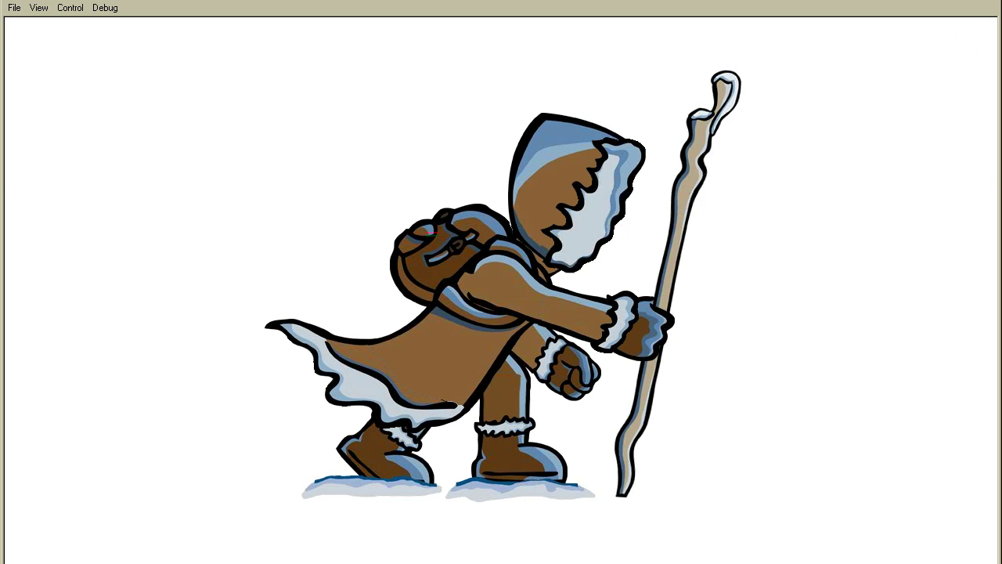
{"action": "key", "text": "ctrl+w"}
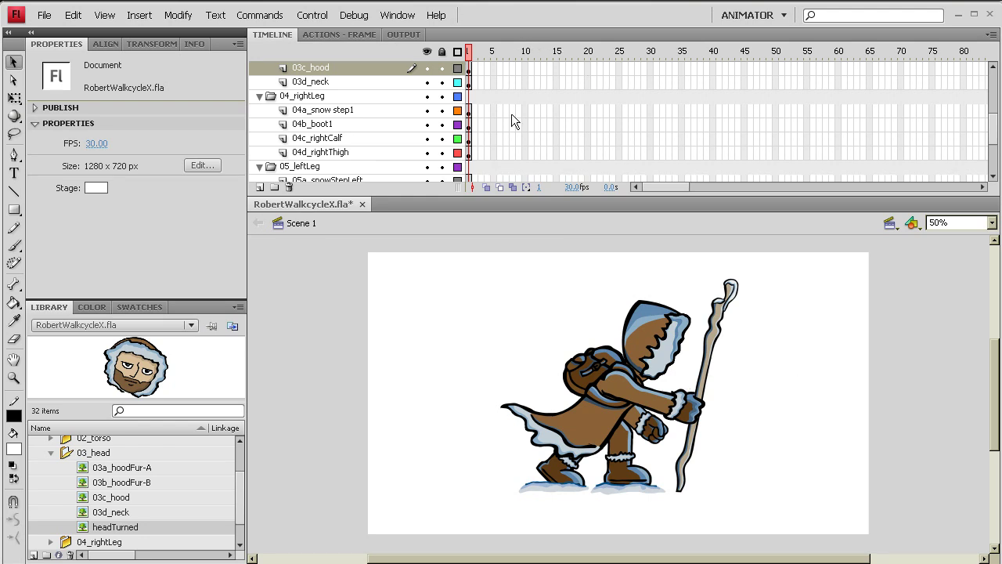
Step: Set the hood instance's looping to Single Frame with First frame 2
{"action": "left_click", "coordinate": [639, 319]}
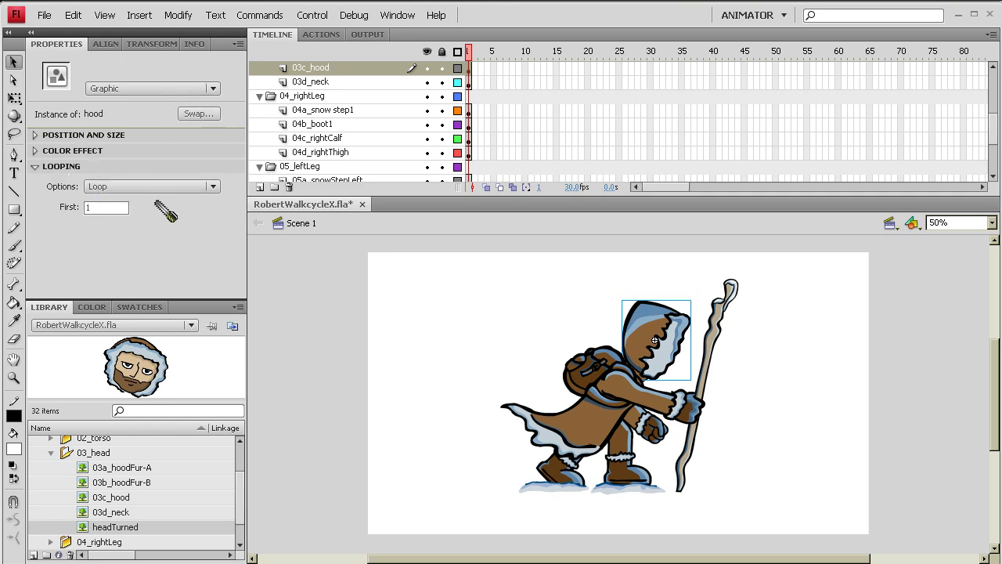
{"action": "left_click", "coordinate": [213, 187]}
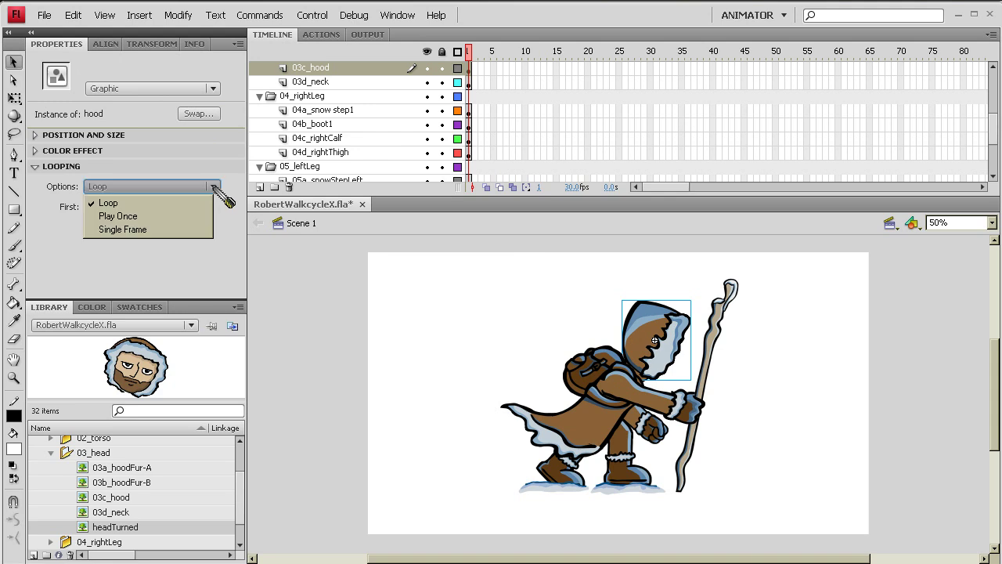
{"action": "left_click", "coordinate": [147, 229]}
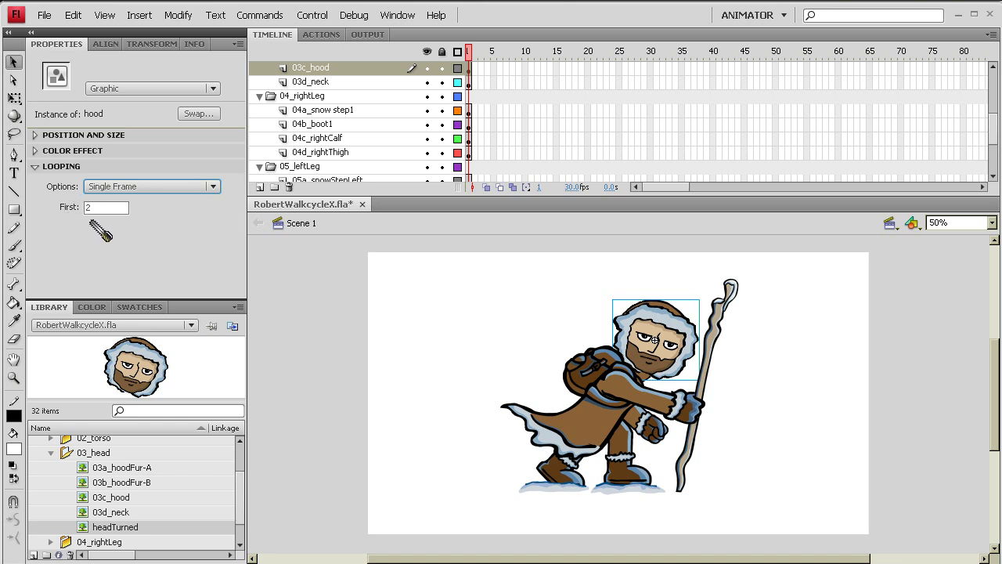
{"action": "key", "text": "Tab"}
{"action": "type", "text": "2"}
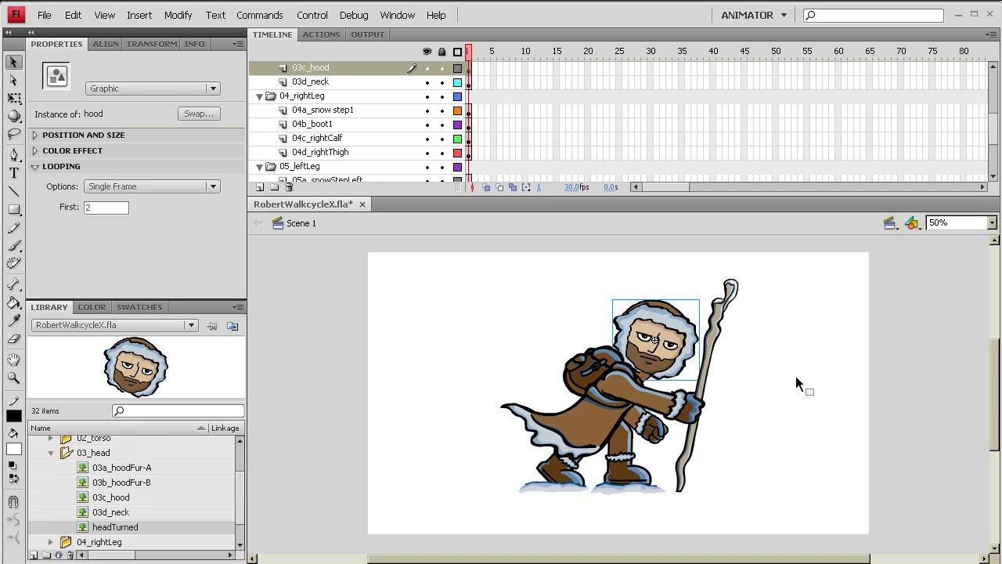
{"action": "key", "text": "ctrl+Return"}
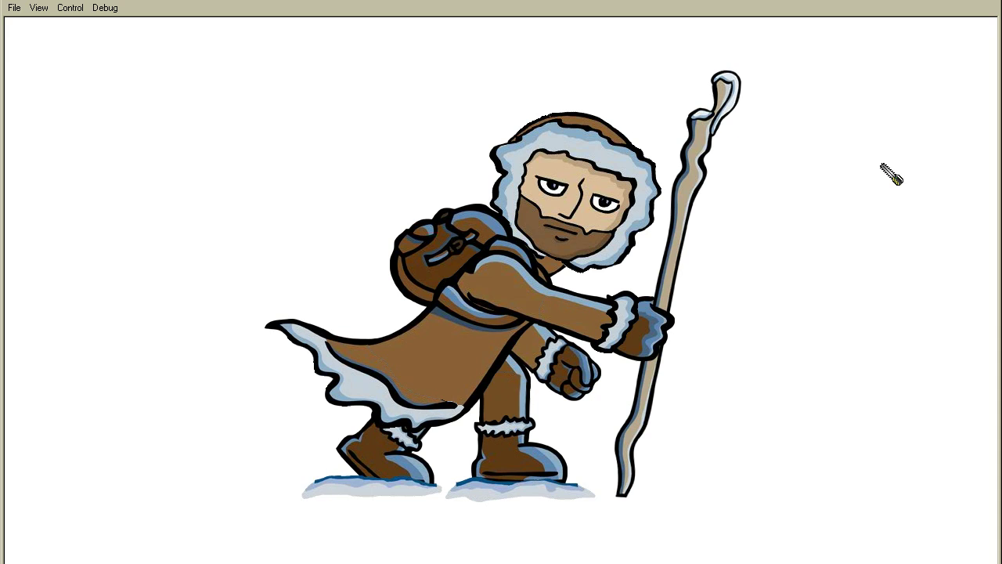
{"action": "key", "text": "ctrl+w"}
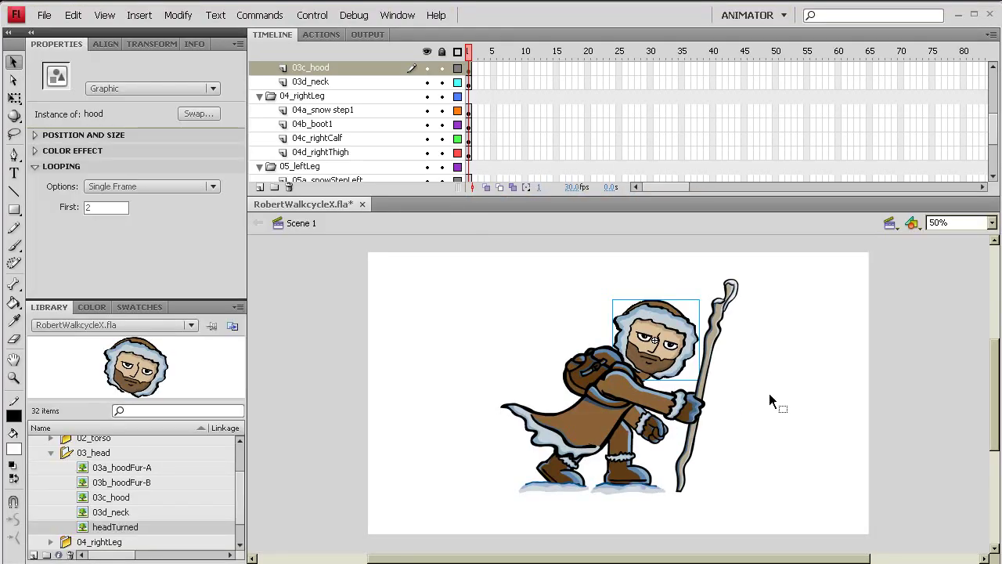